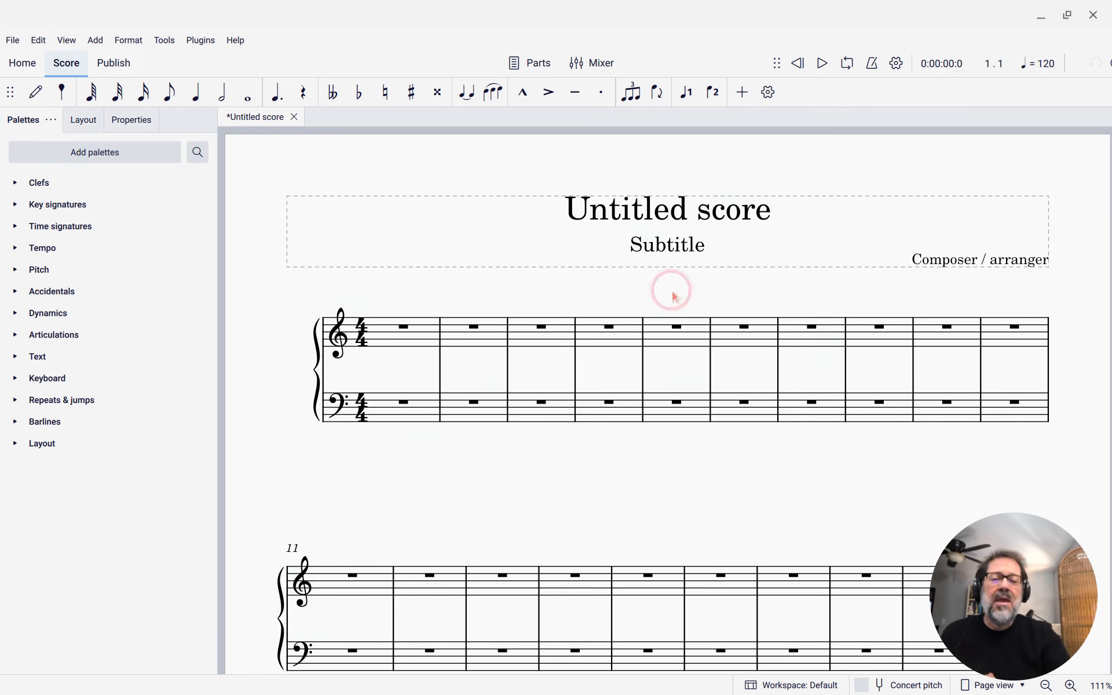
Open the score title for text editing to view its formatting options, and leave the text as it is
double_click(629, 219)
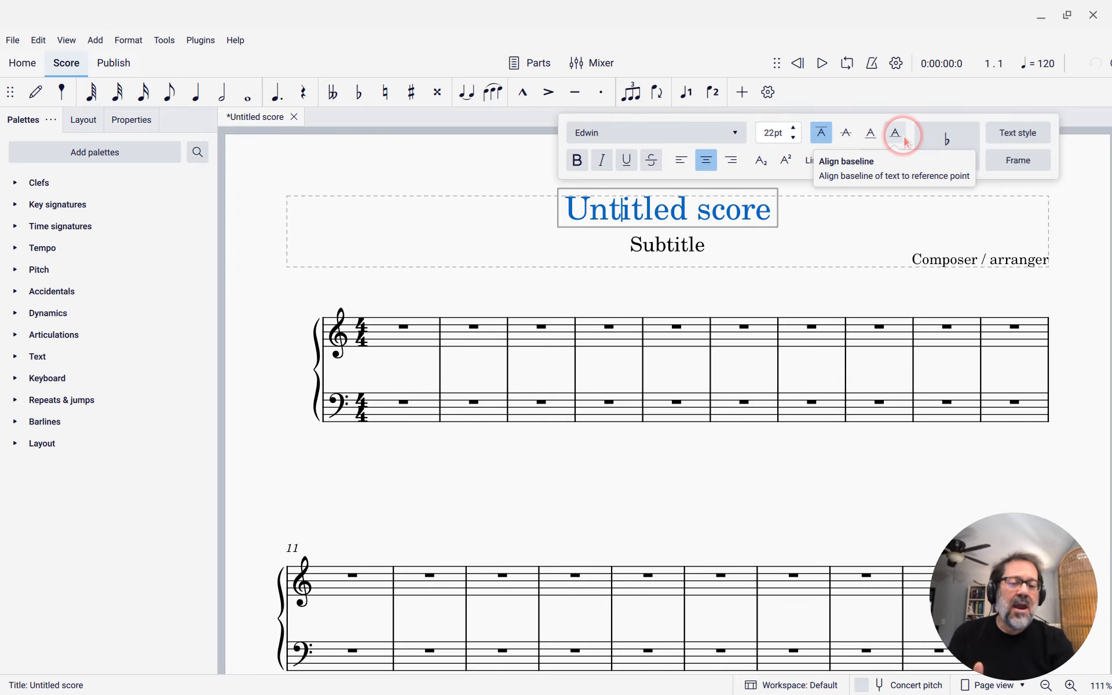
key("Escape")
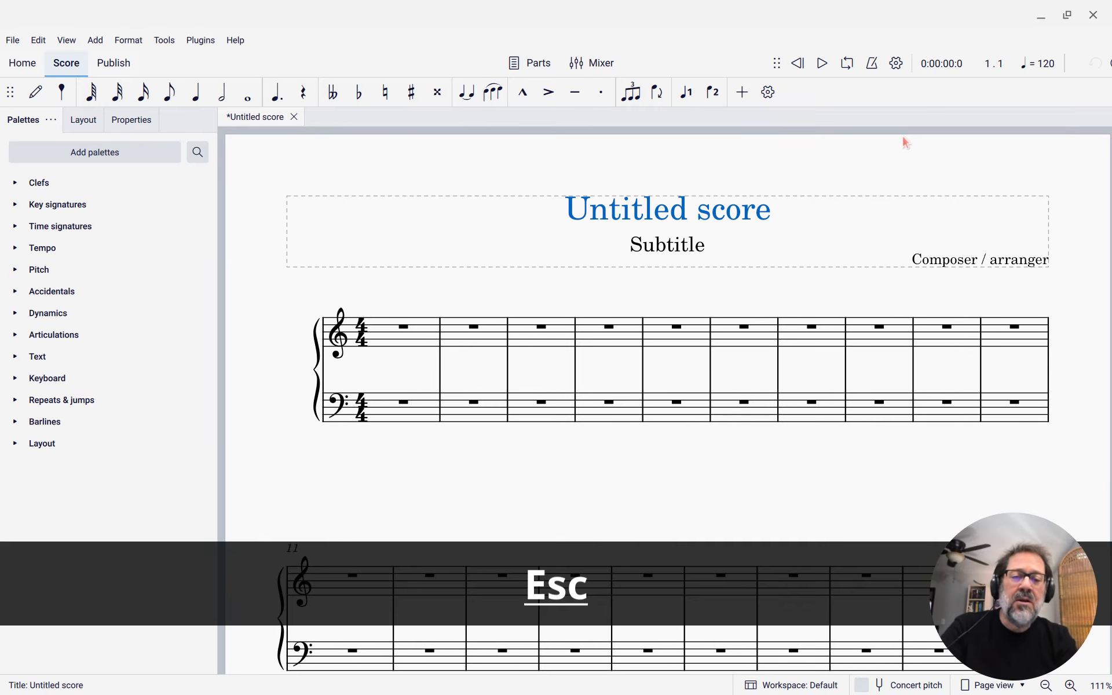
Add a staff text at the first measure of the treble staff and set its font size to 16 pt
left_click(404, 328)
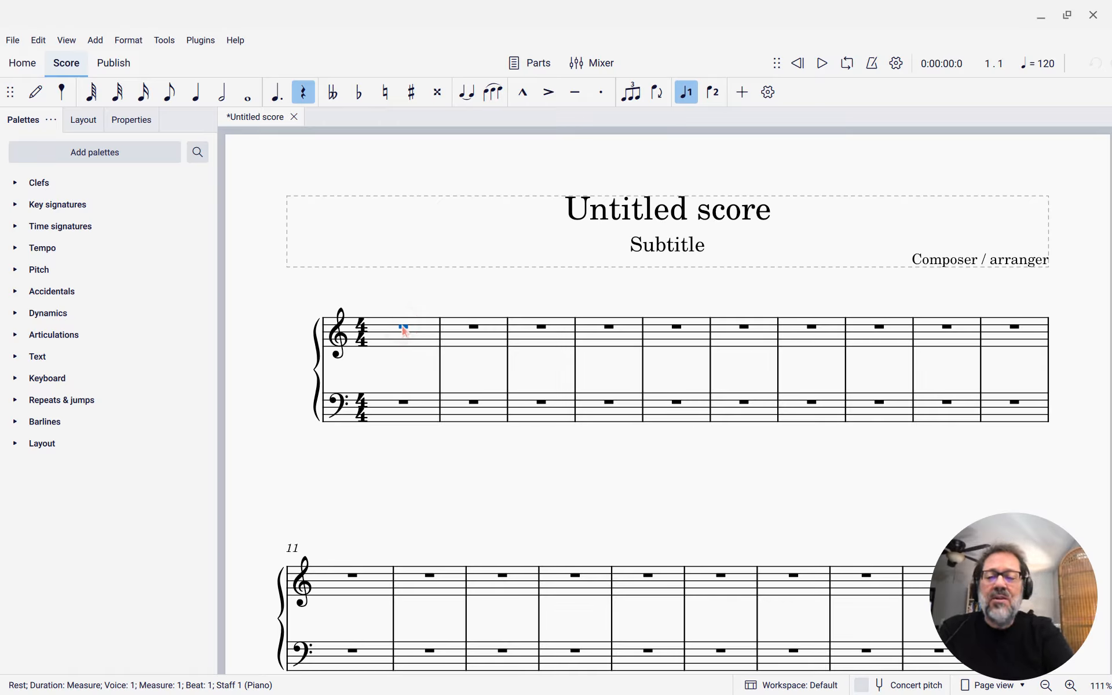
key("ctrl+t")
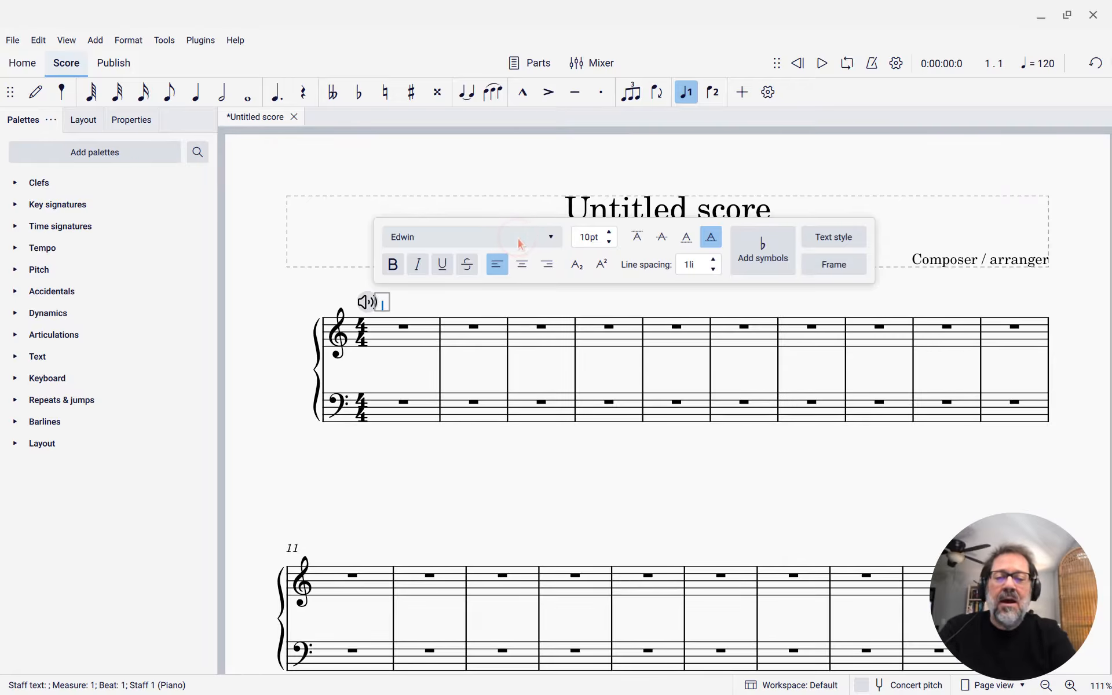
left_click(610, 232)
left_click(610, 231)
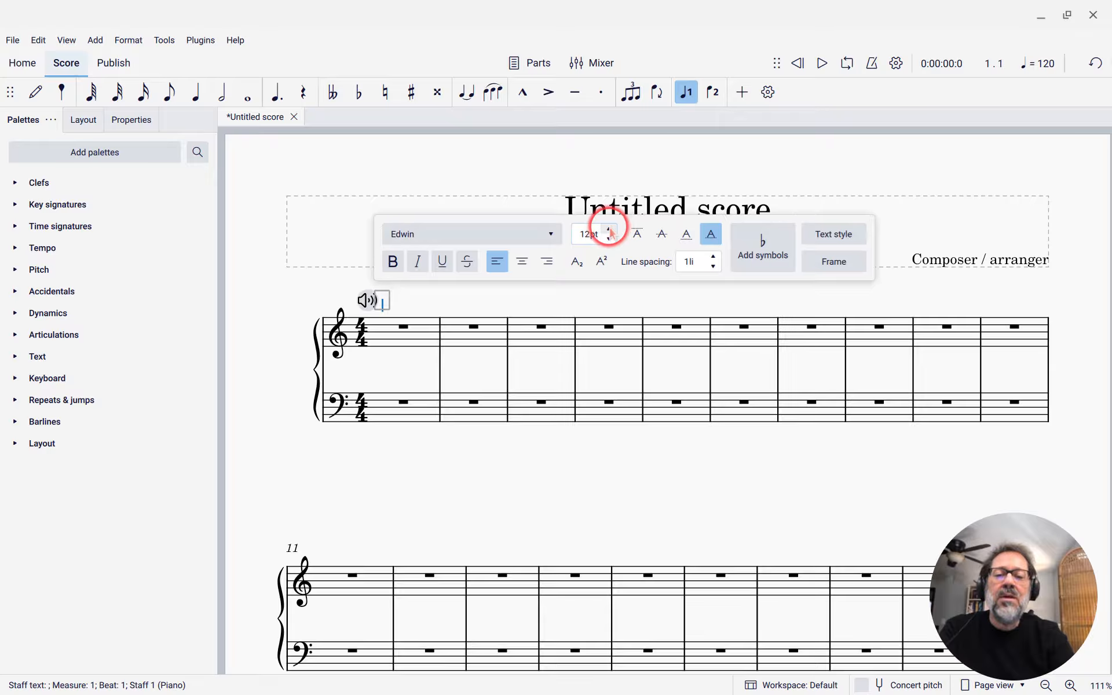
left_click(610, 231)
left_click(609, 231)
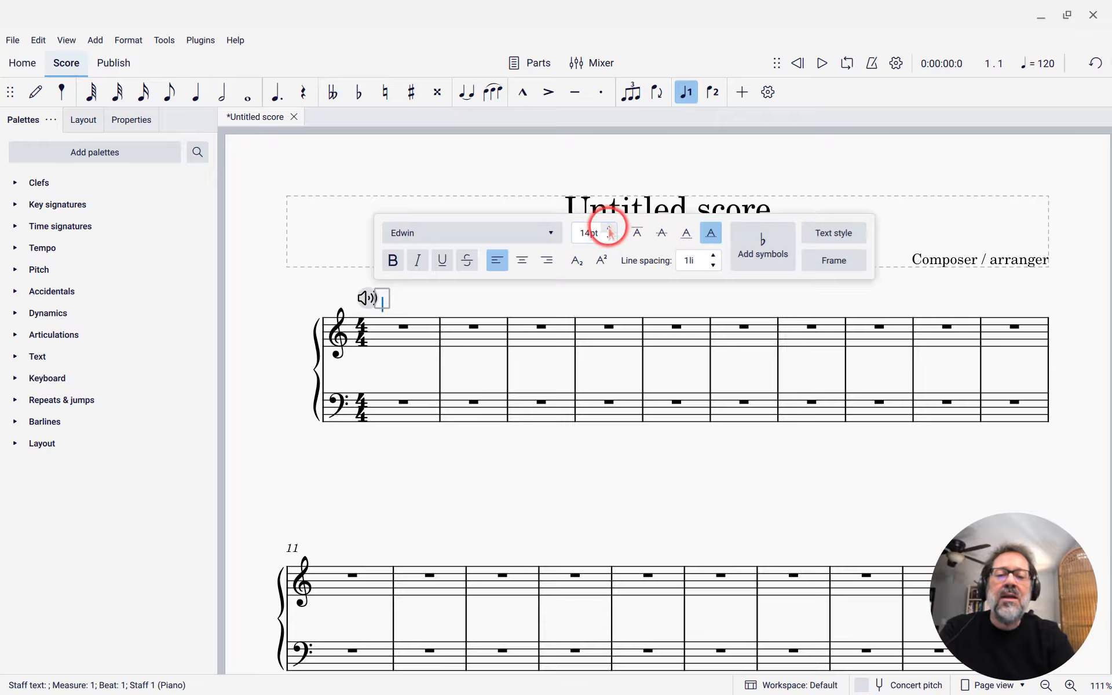
left_click(609, 231)
left_click(609, 230)
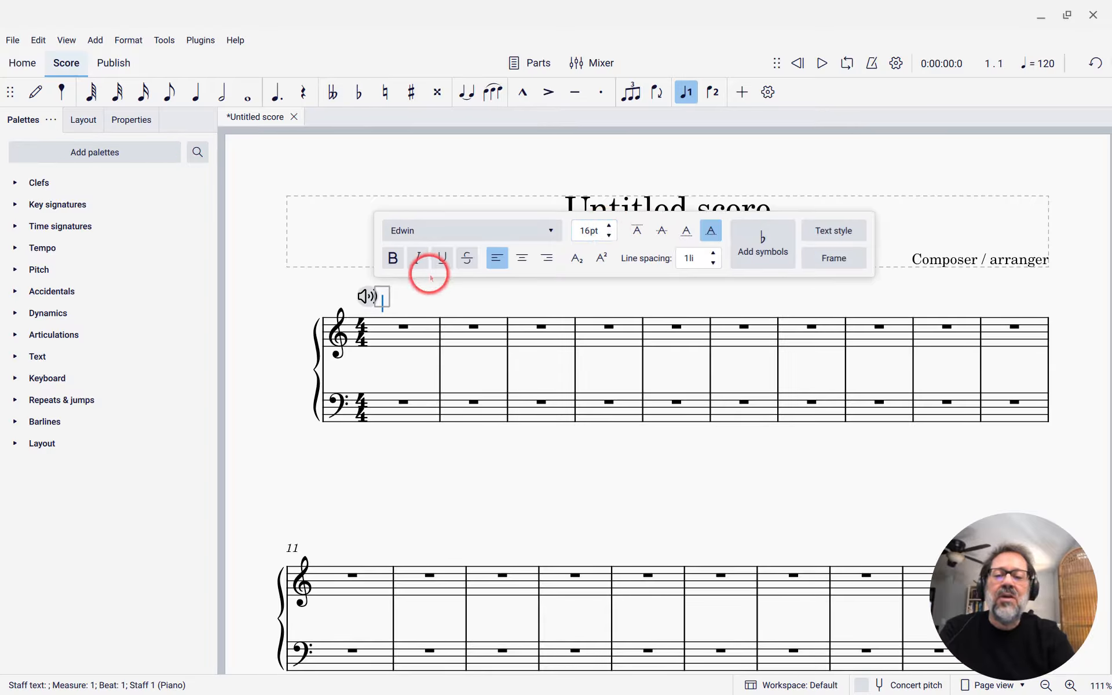
Enter the two lines "sghskjhgskj" and "hjklkjhljh" in the staff text and set the line spacing to 1.2li
type("sghskjhgskj")
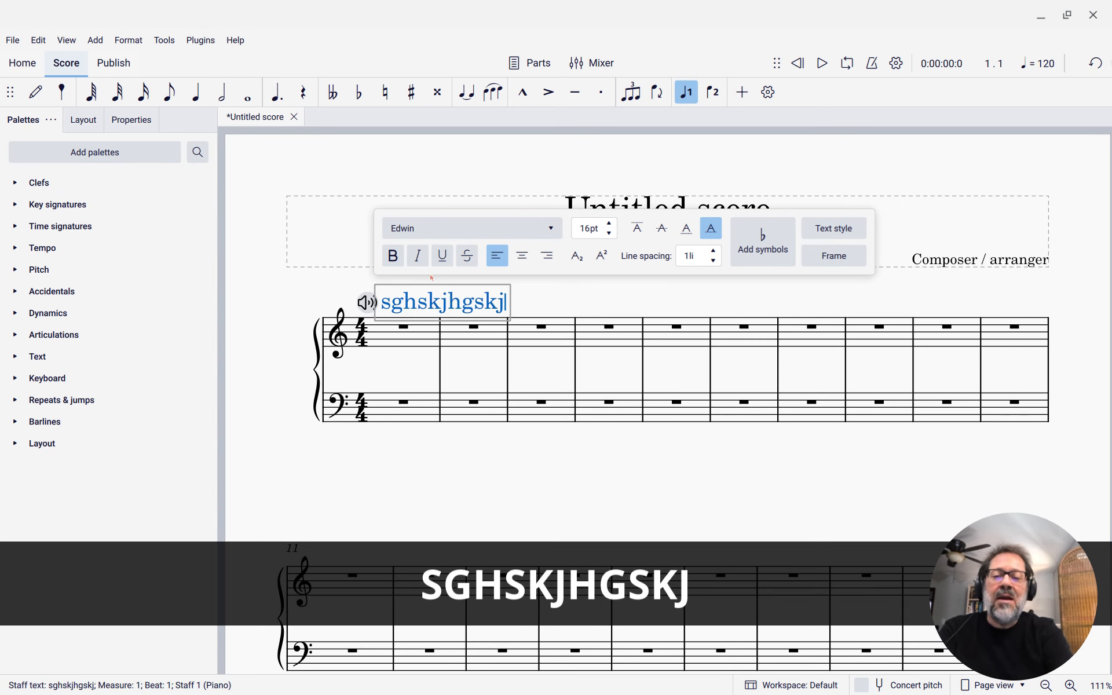
key("Return")
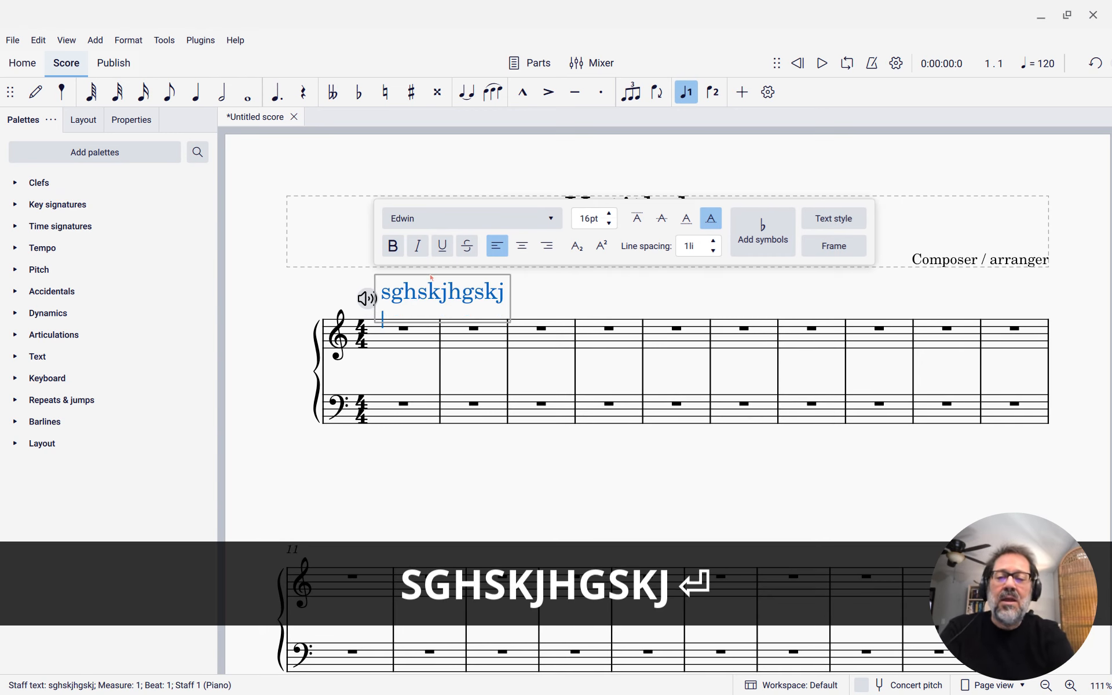
type("hjklkjhljh")
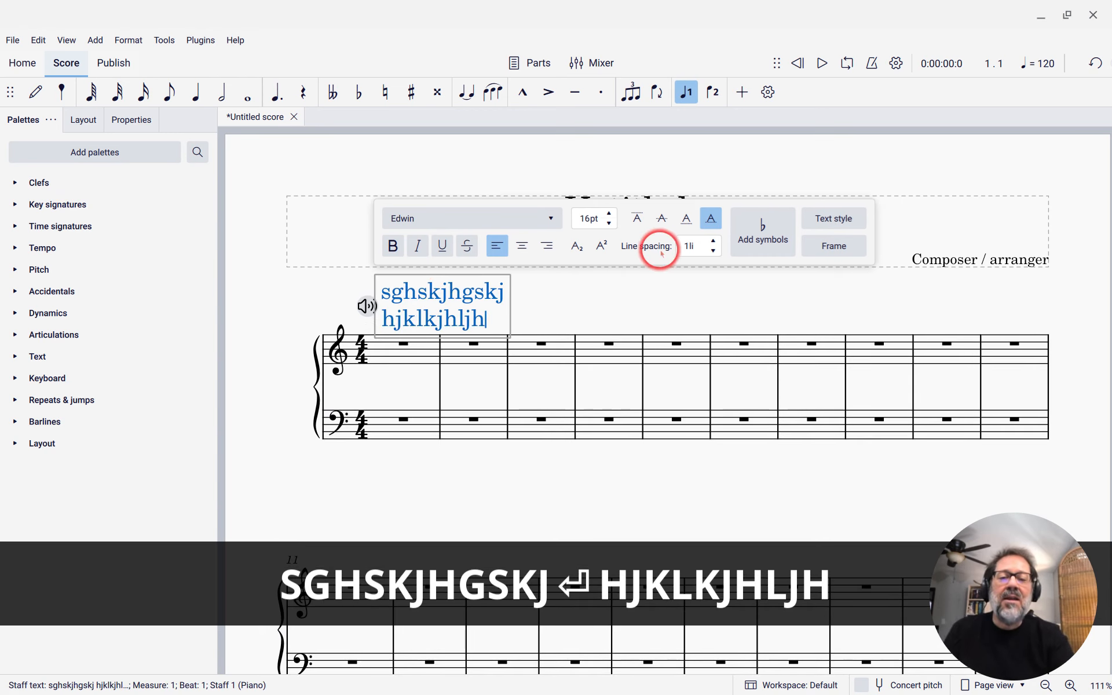
left_click(714, 242)
left_click(714, 243)
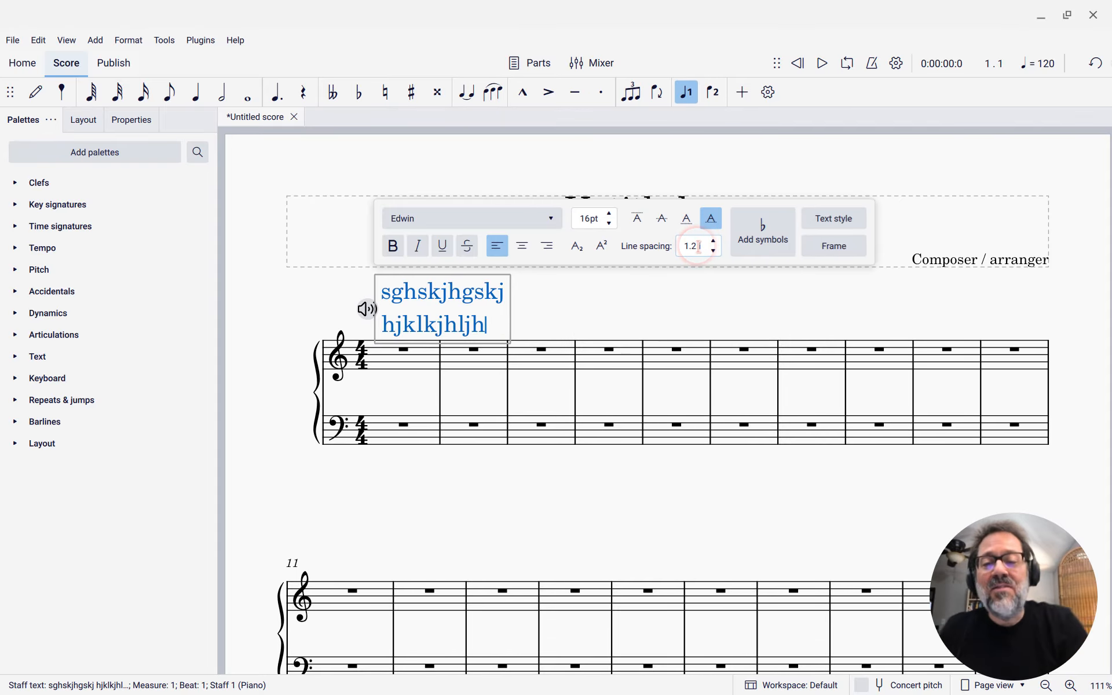
left_click(383, 249)
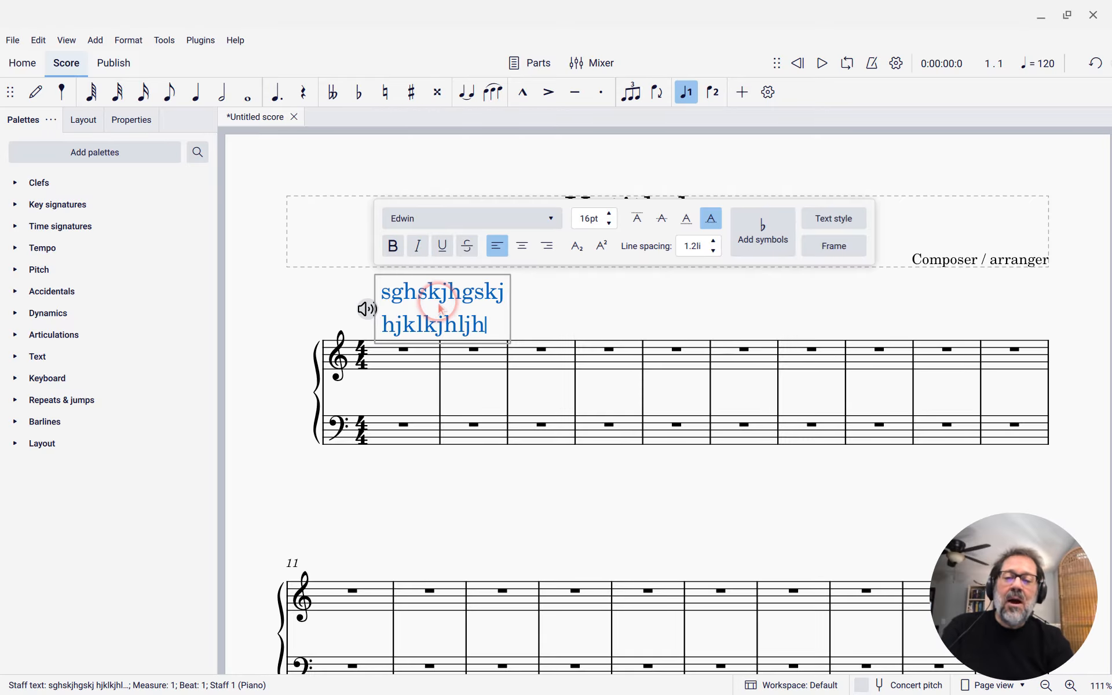
Make the last six characters of the staff text's second line, "kjhljh", bold
key("shift+Left")
key("shift+Left")
key("shift+Left")
key("shift+Left")
key("shift+Left")
key("shift+Left")
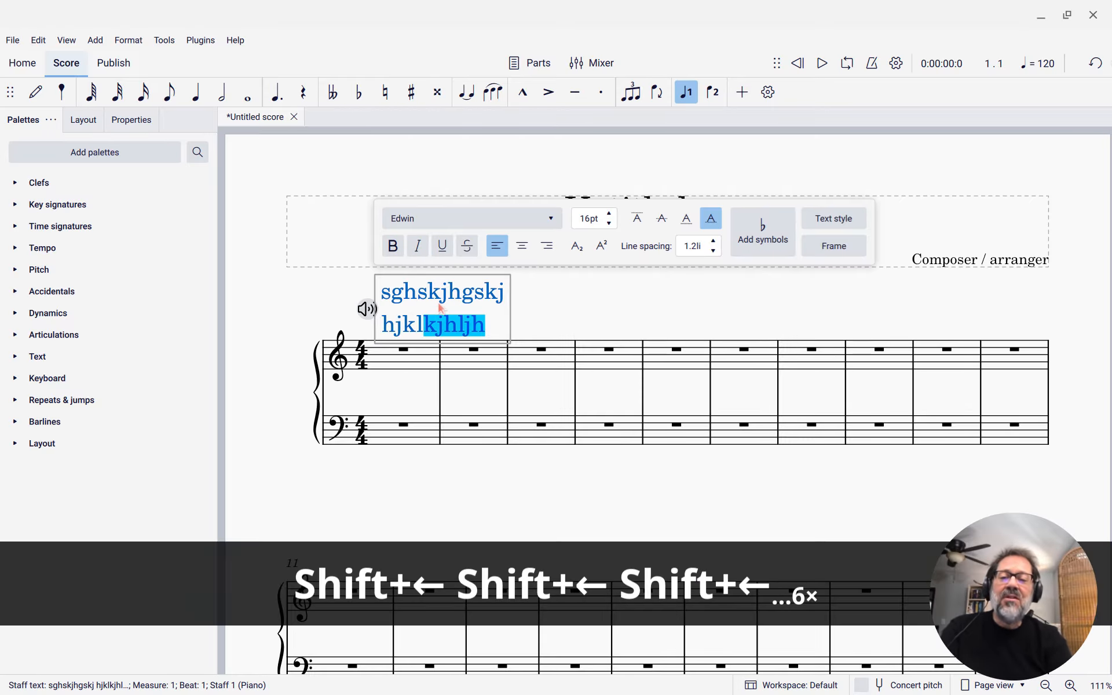
left_click(394, 248)
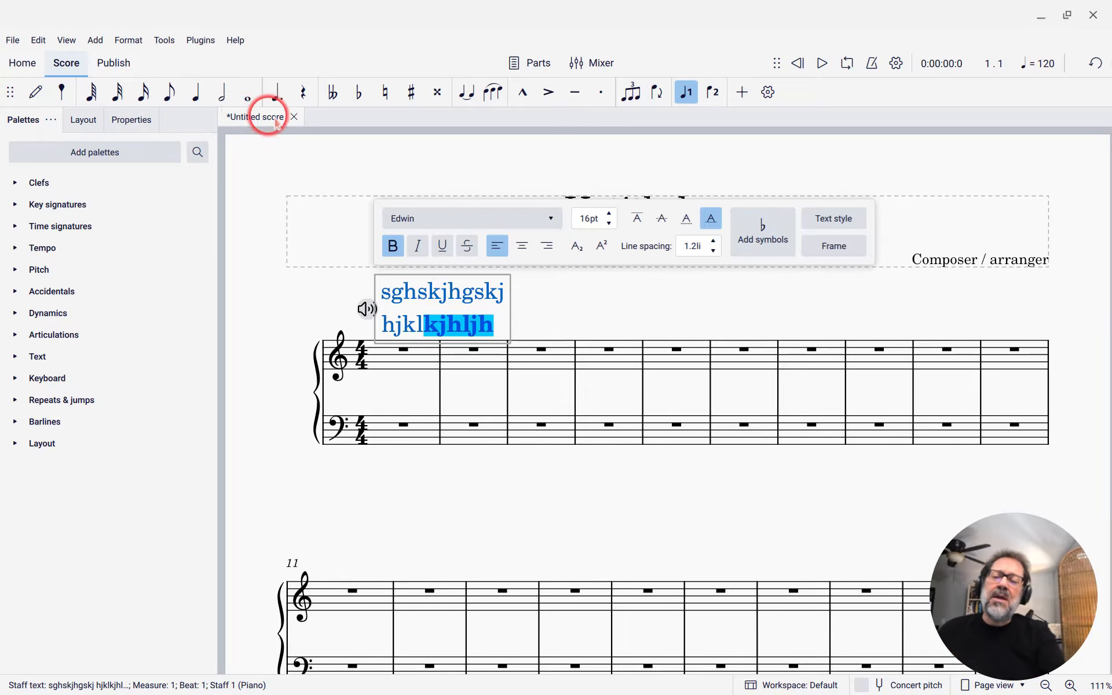
Examine the full set of text properties for the staff text, including frame, line spacing, text style and position
left_click(146, 126)
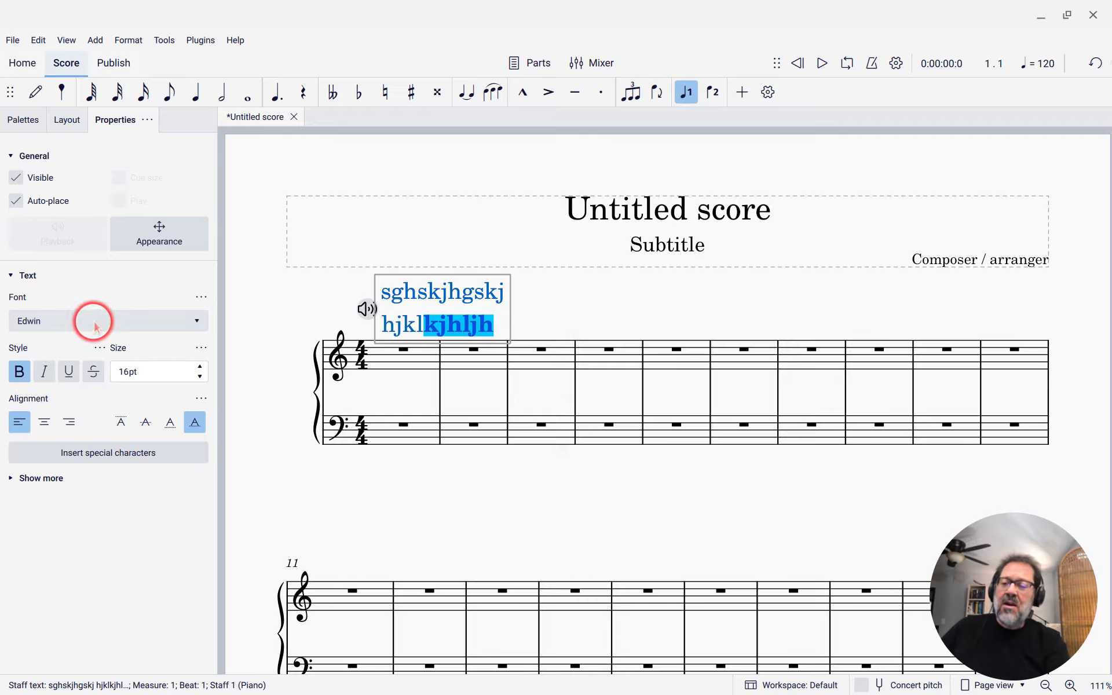
left_click(20, 478)
scroll(39, 507, "down", 3)
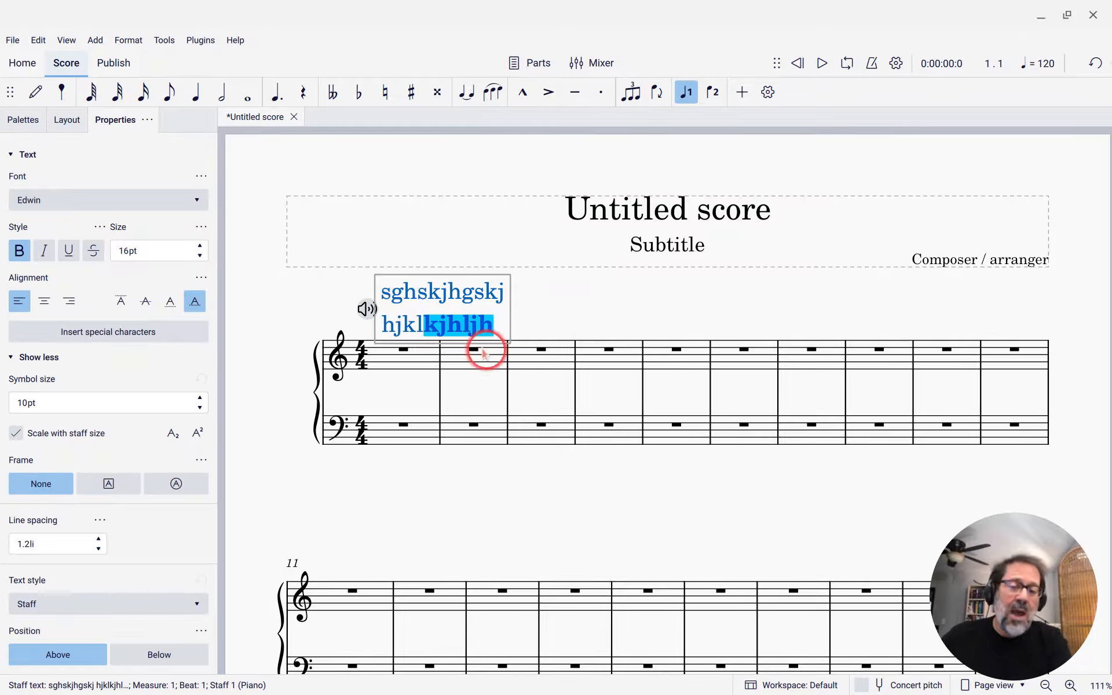
left_click(408, 301, "shift")
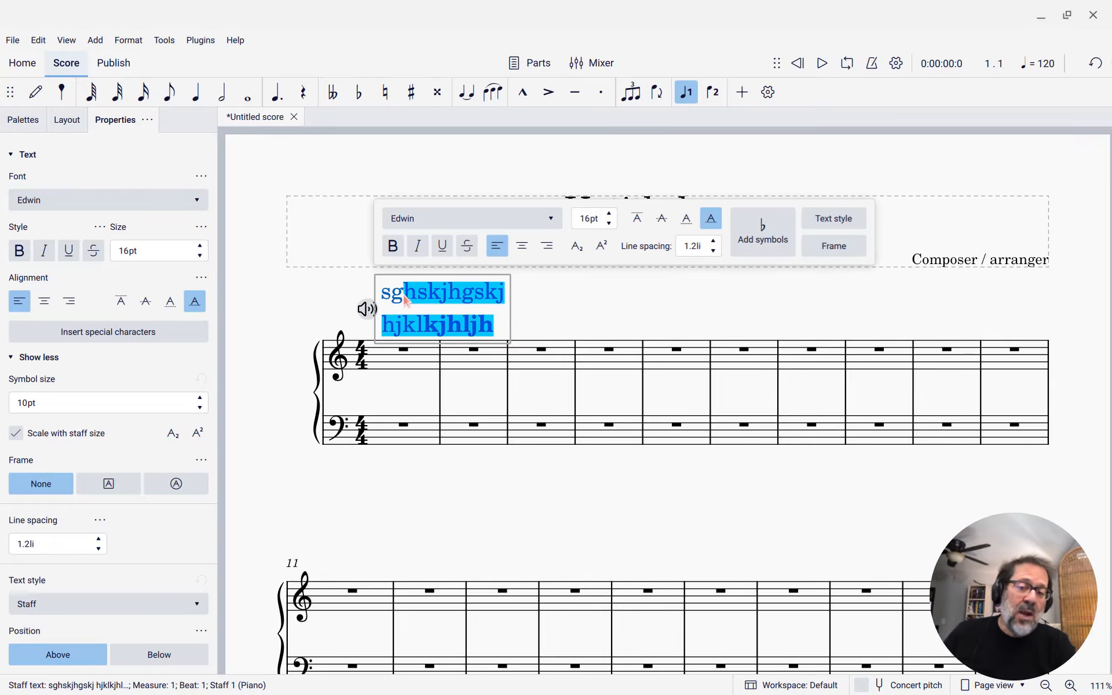
left_click(383, 292, "shift")
left_click(450, 292, "shift")
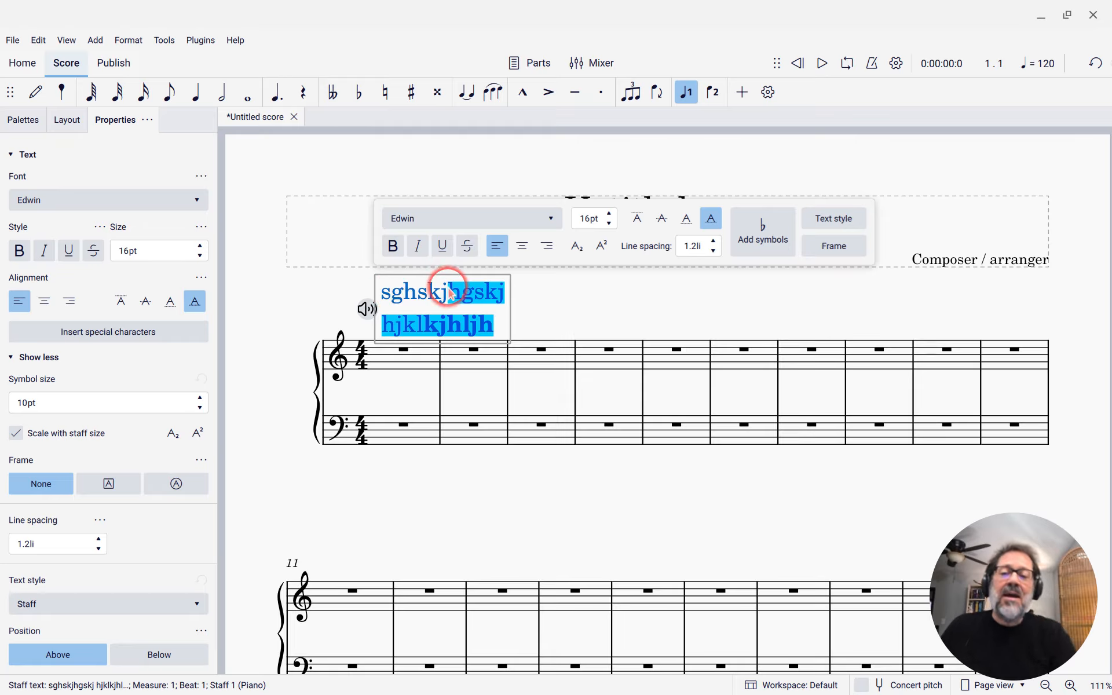
Insert the bold characters "jklsjhdslfjhs" and a space before "hljh" in the staff text's second line
left_click(460, 308)
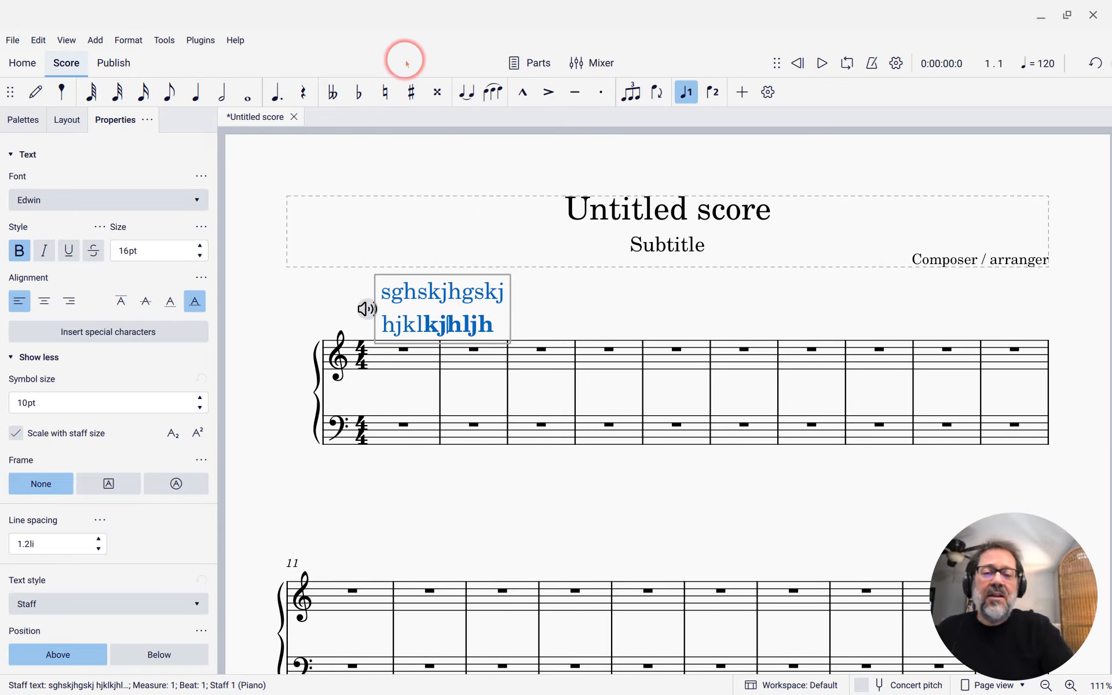
type("jklsjhdslfjhs")
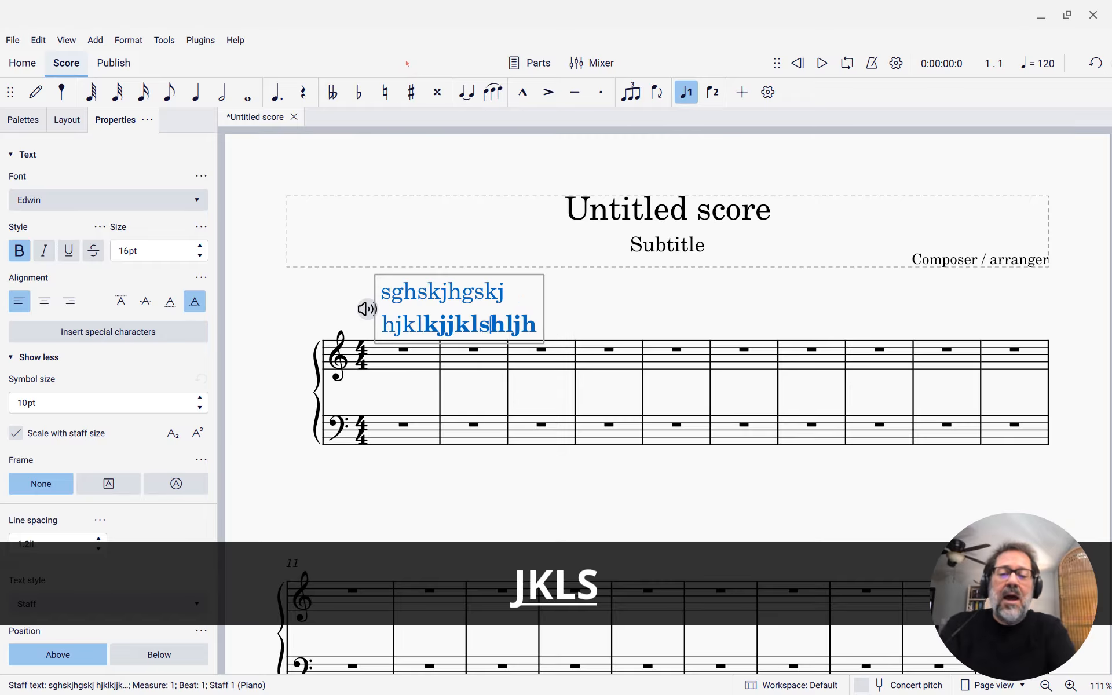
left_click(398, 39)
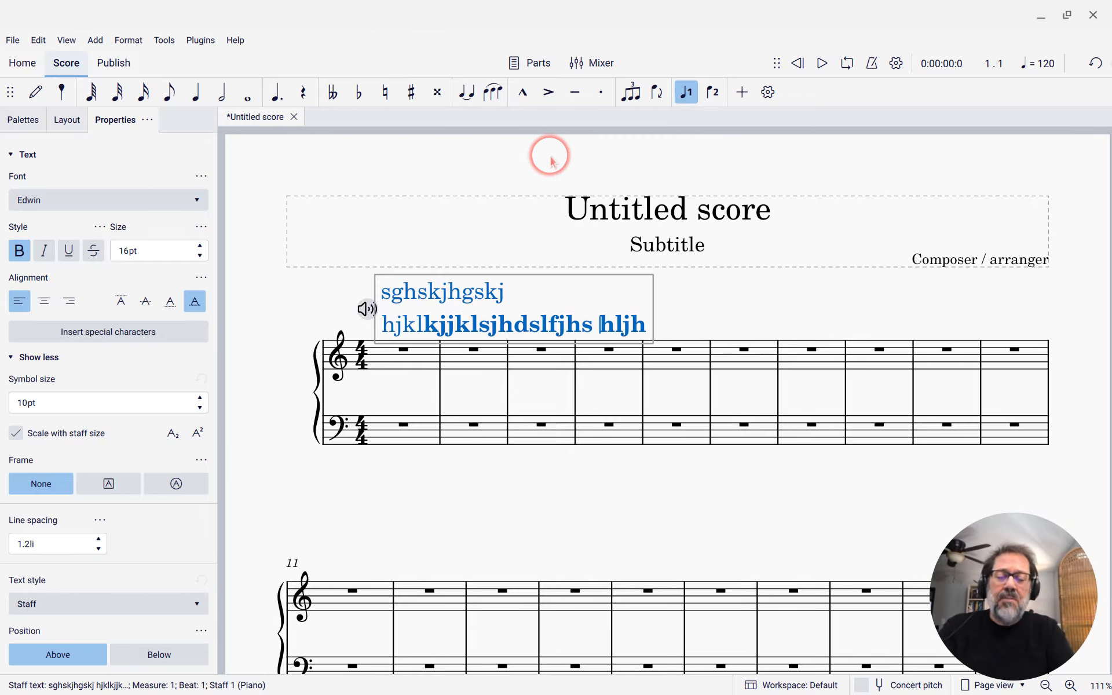
Set the font size of the bold characters "lfjhs" and the following space to 23 pt
key("shift+Left")
key("shift+Left")
key("shift+Left")
key("shift+Left")
key("shift+Left")
key("shift+Left")
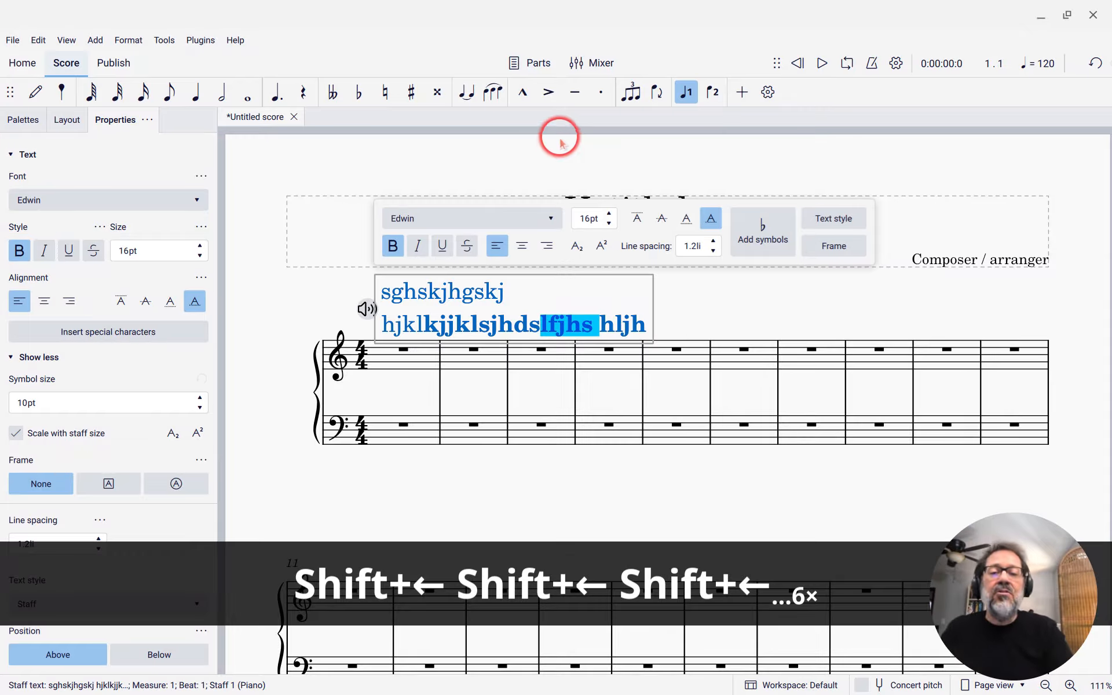
left_click(609, 213)
left_click(609, 213)
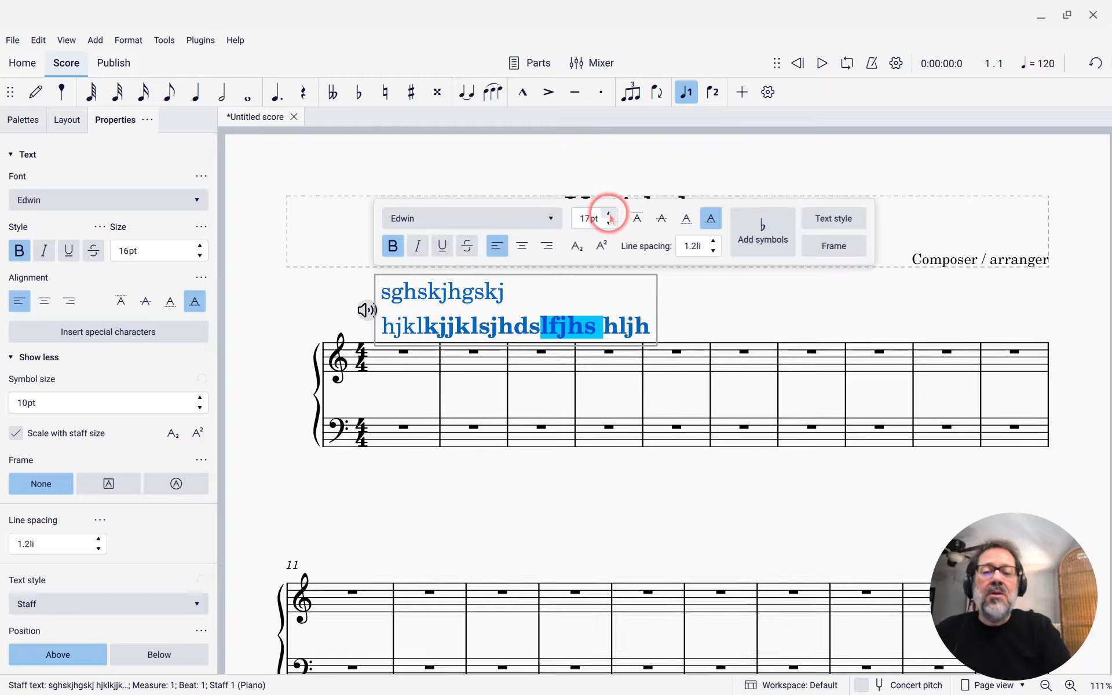
left_click(609, 214)
left_click(609, 214)
left_click(609, 214)
left_click(609, 214)
left_click(609, 214)
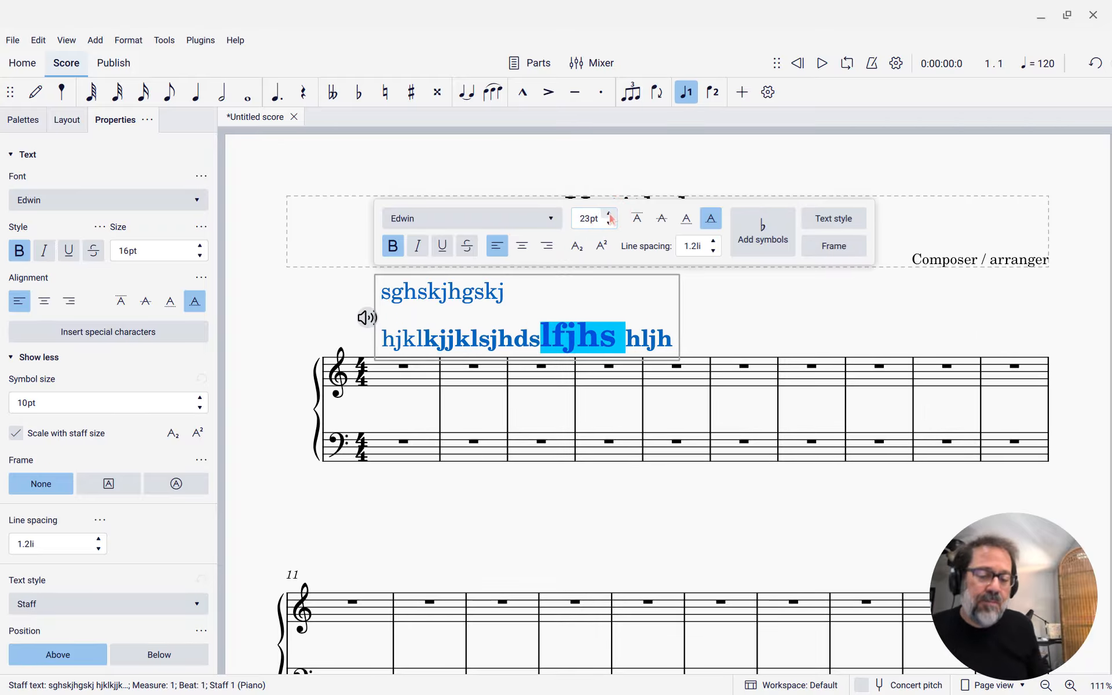
Insert a treble clef symbol from the common symbols before "hljh" and move the text cursor to the end of the line
key("Right")
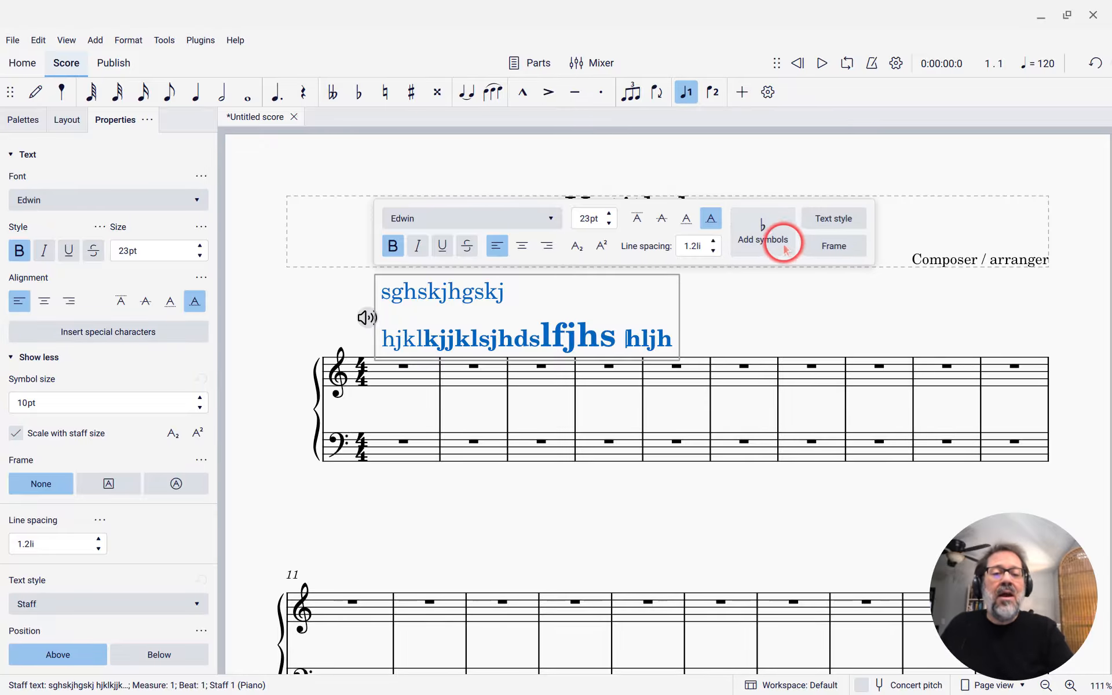
left_click(766, 238)
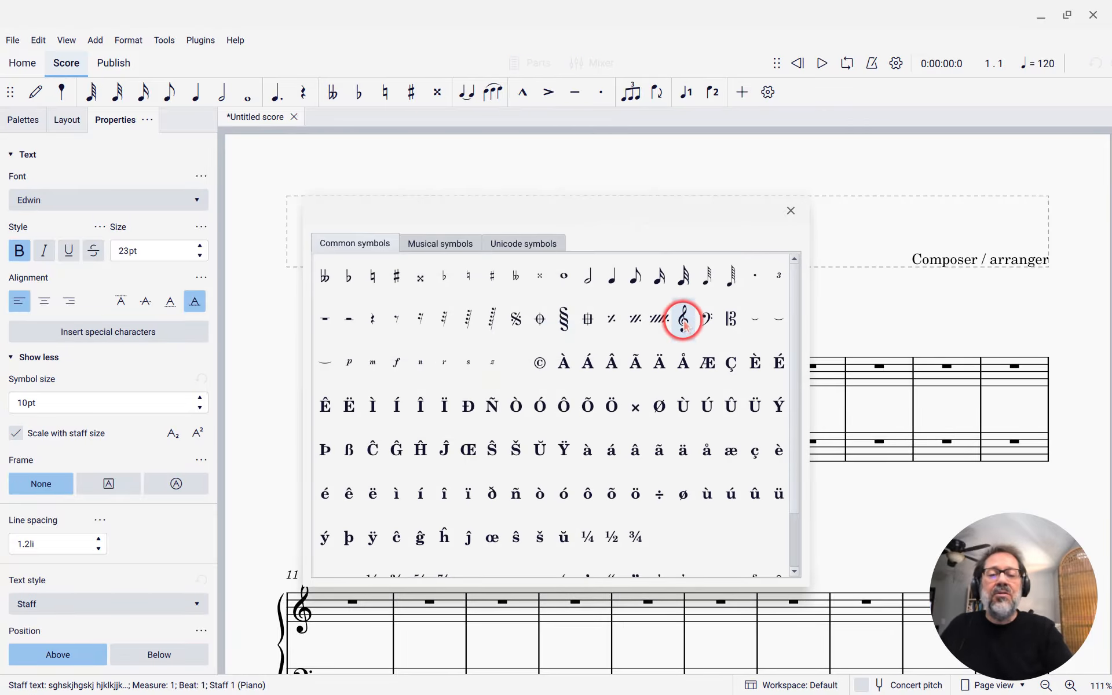
left_click(791, 212)
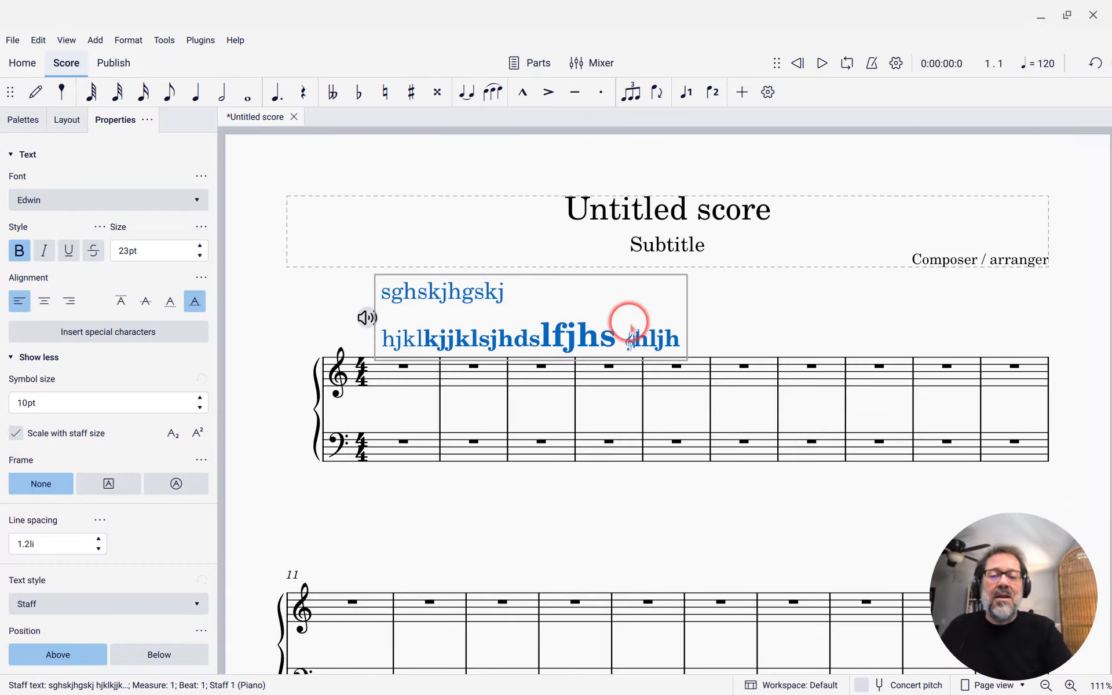
scroll(632, 326, "up", 5)
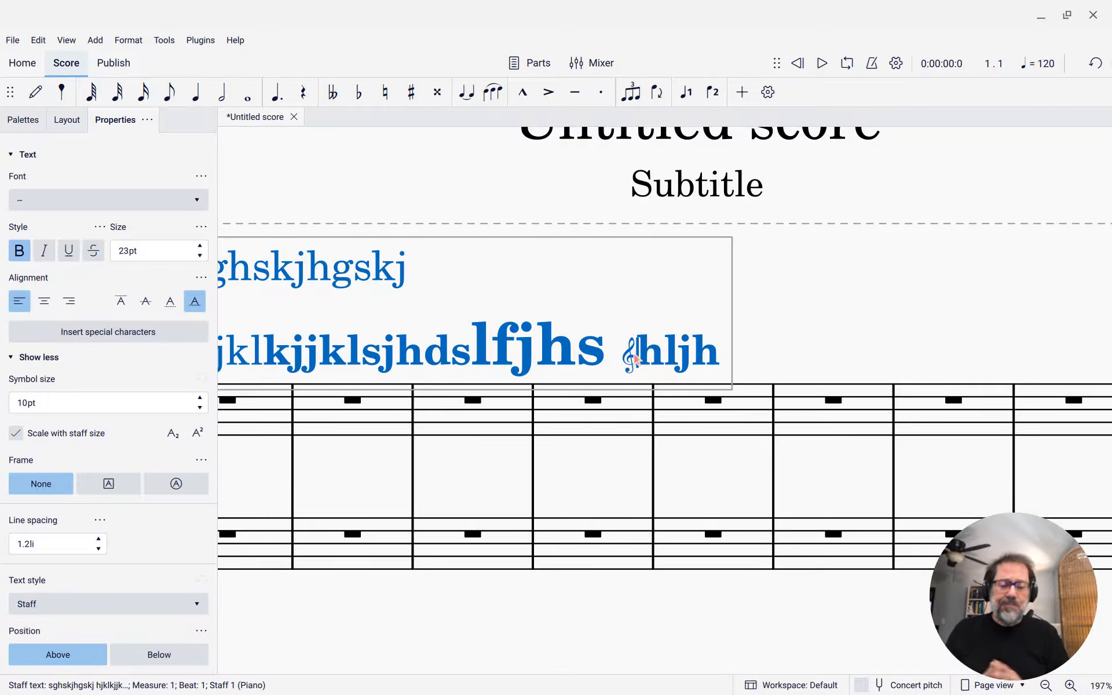
key("Right")
key("Right")
key("Right")
key("Right")
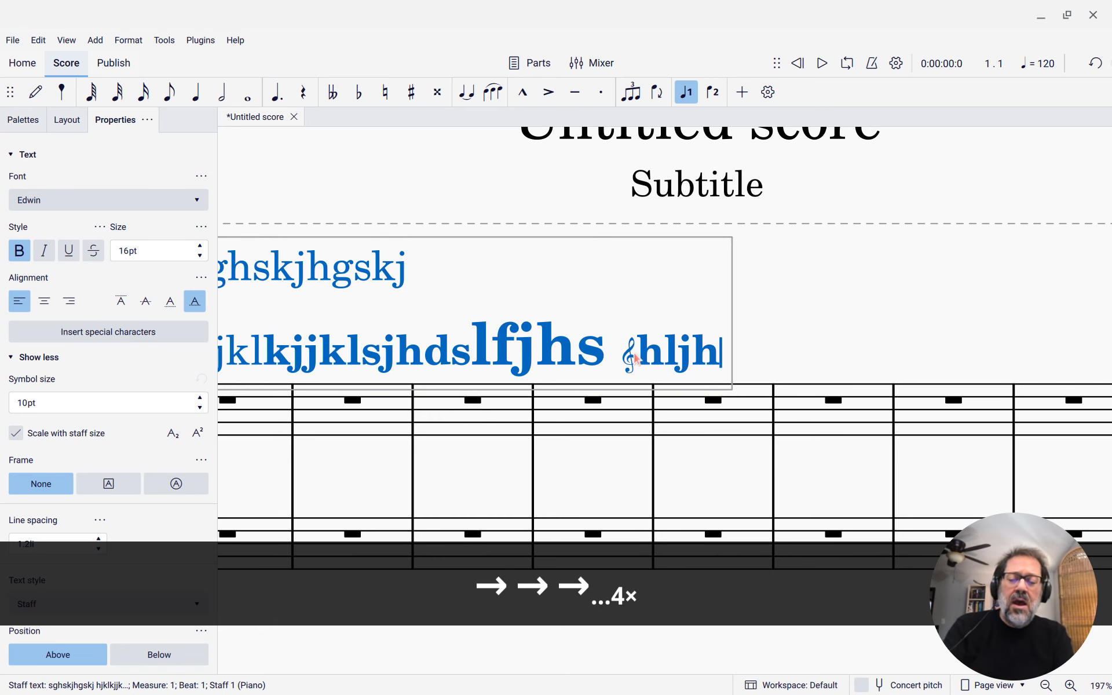
scroll(603, 325, "down", 5)
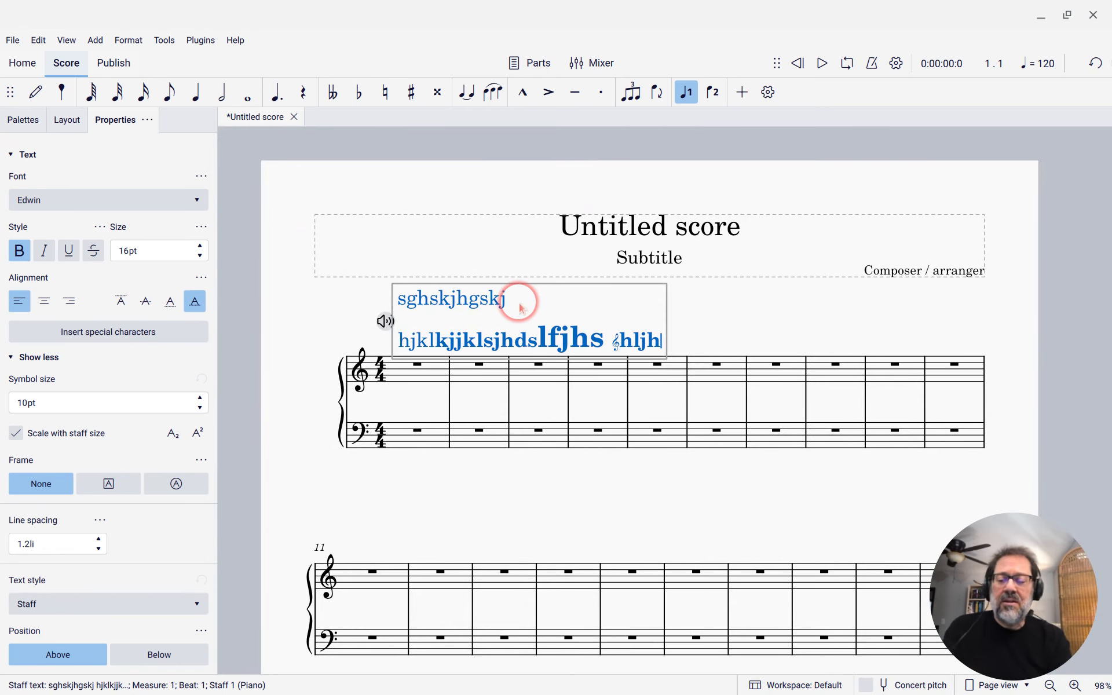
Select the entire staff text and put a rectangular frame around it
key("ctrl+a")
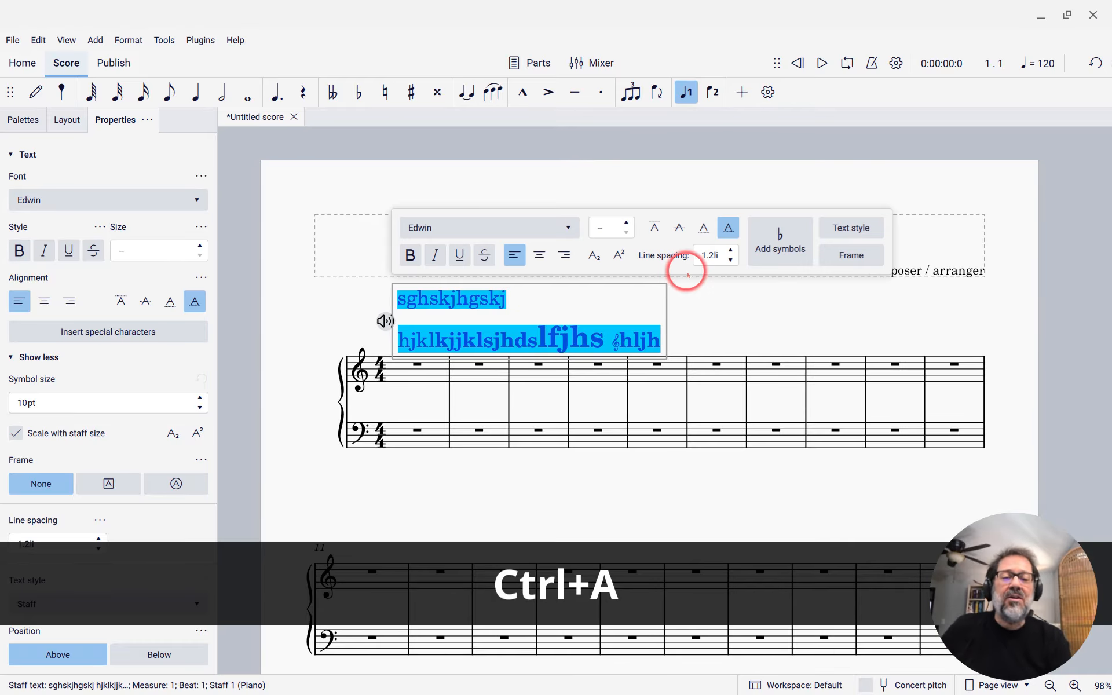
left_click(849, 259)
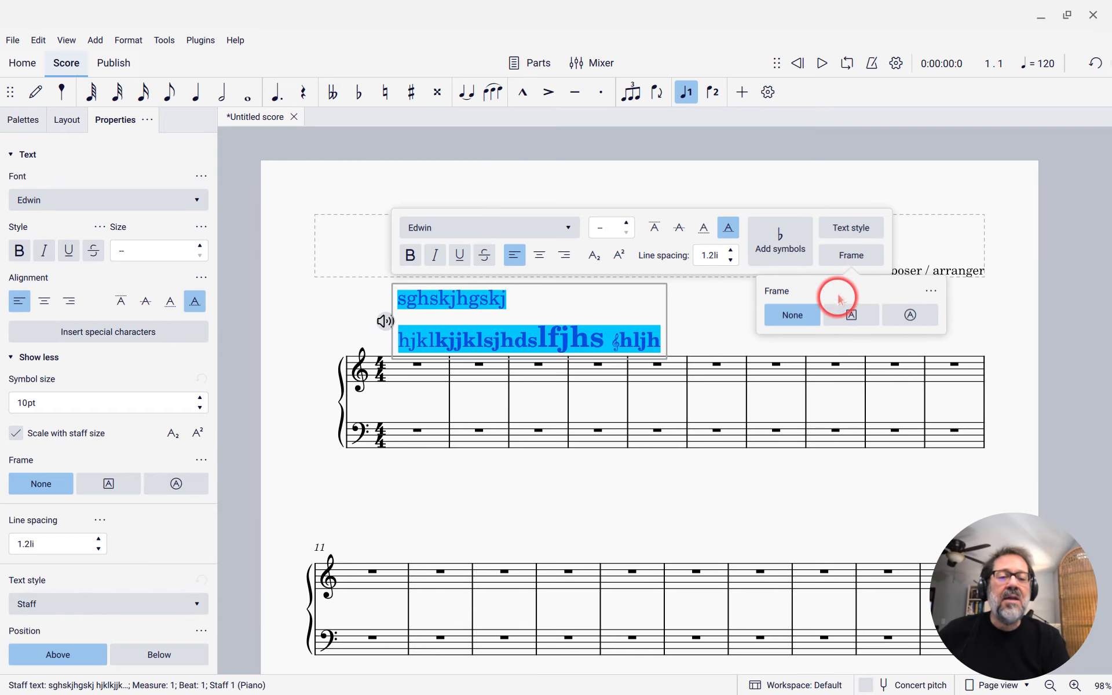
left_click(850, 316)
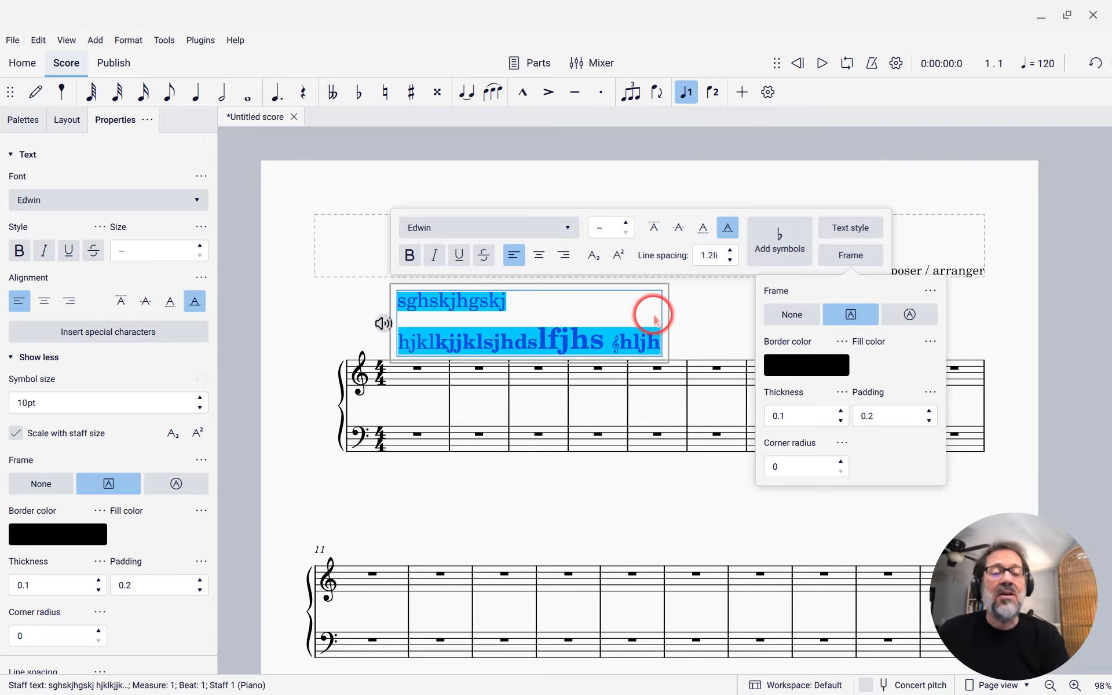
Set the border thickness of the staff text's rectangular frame to 0.7
left_click(841, 411)
left_click(840, 411)
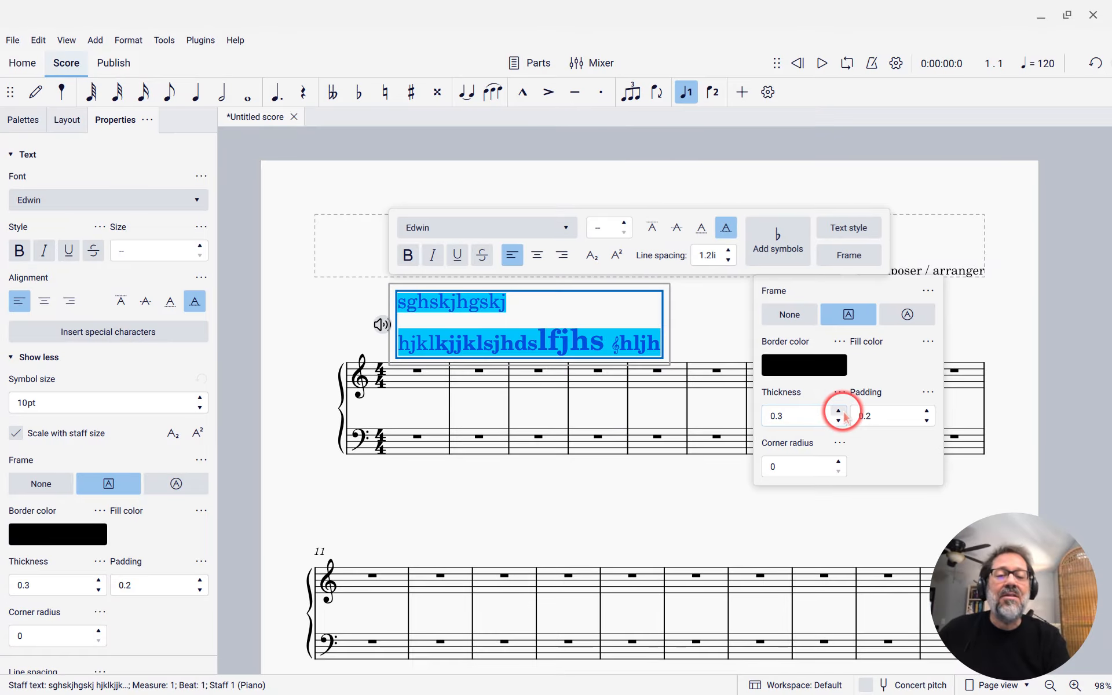
left_click(839, 411)
left_click(839, 411)
left_click(838, 411)
left_click(838, 411)
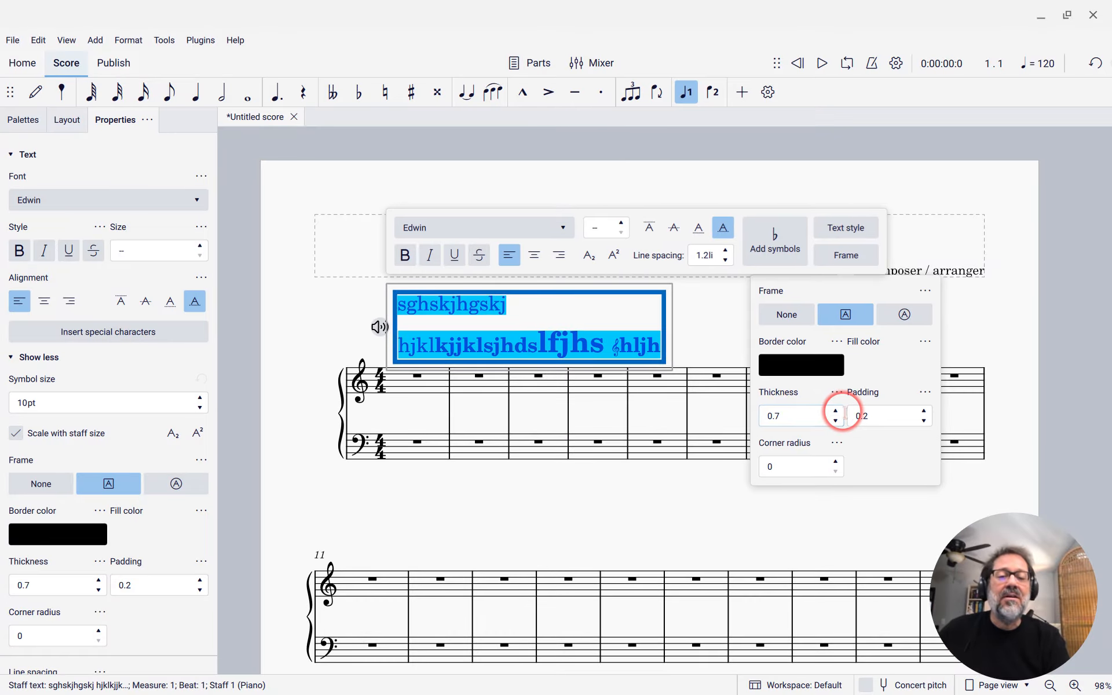
Set the staff text frame's border thickness to 0.9 and its corner radius to 42, then deselect the text
left_click(838, 412)
left_click(838, 412)
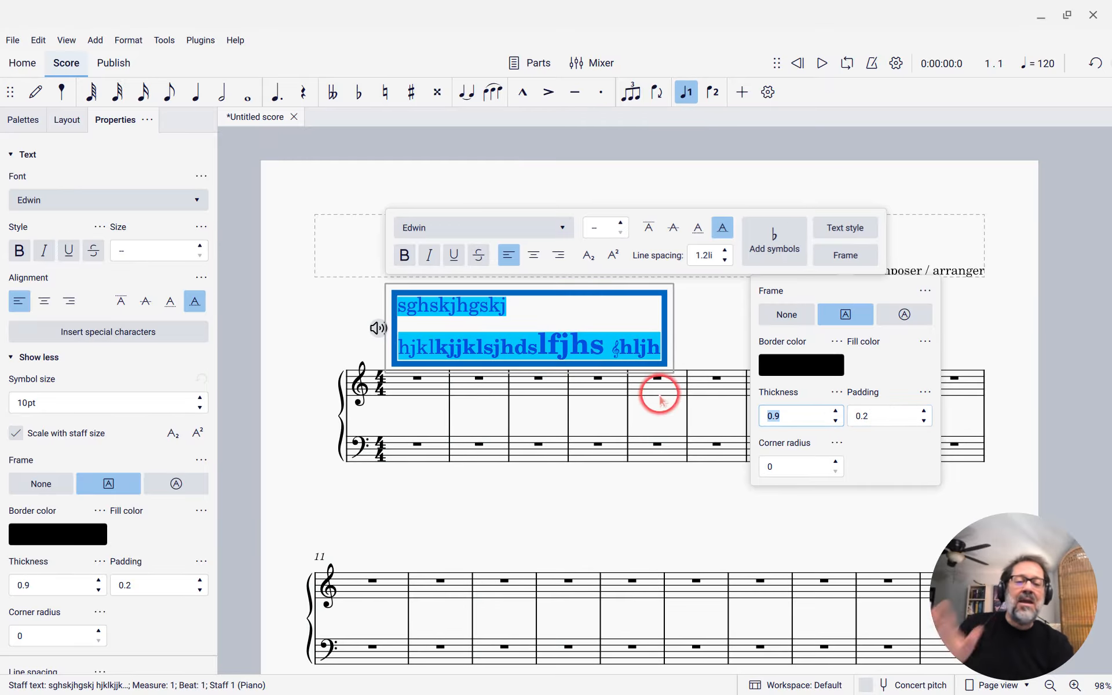
left_click(836, 462)
left_click(836, 462)
left_click(836, 463)
left_click(836, 463)
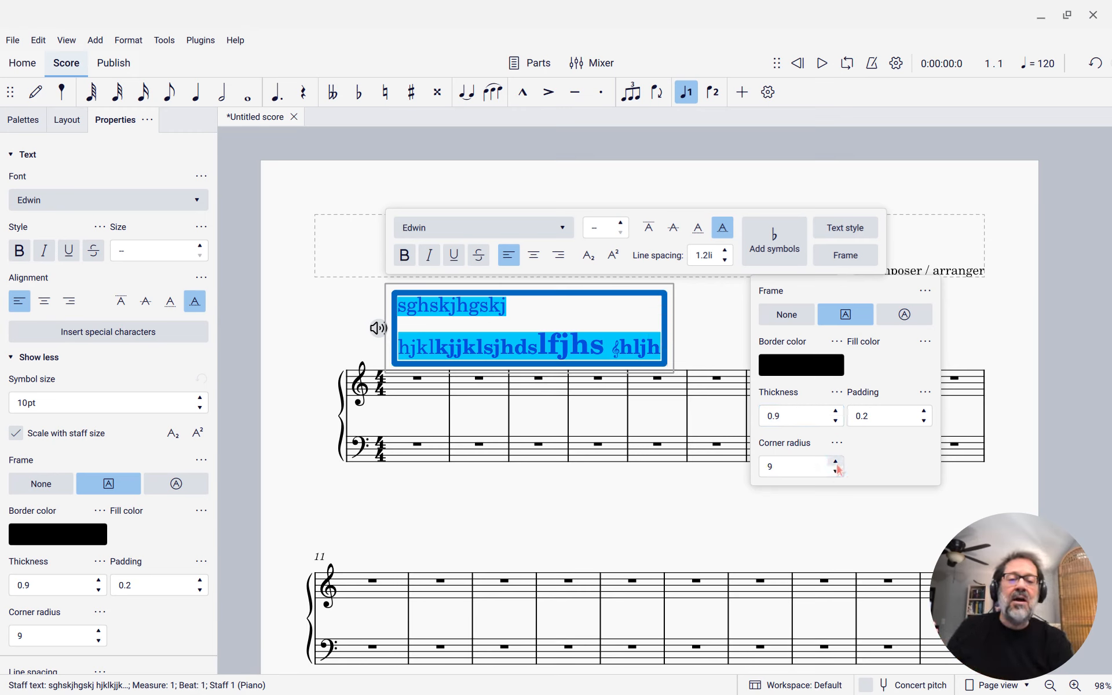
left_click(836, 463)
left_click(836, 463)
left_click(836, 463)
left_click(836, 463)
left_click(837, 462)
left_click(837, 463)
left_click(836, 463)
left_click(836, 463)
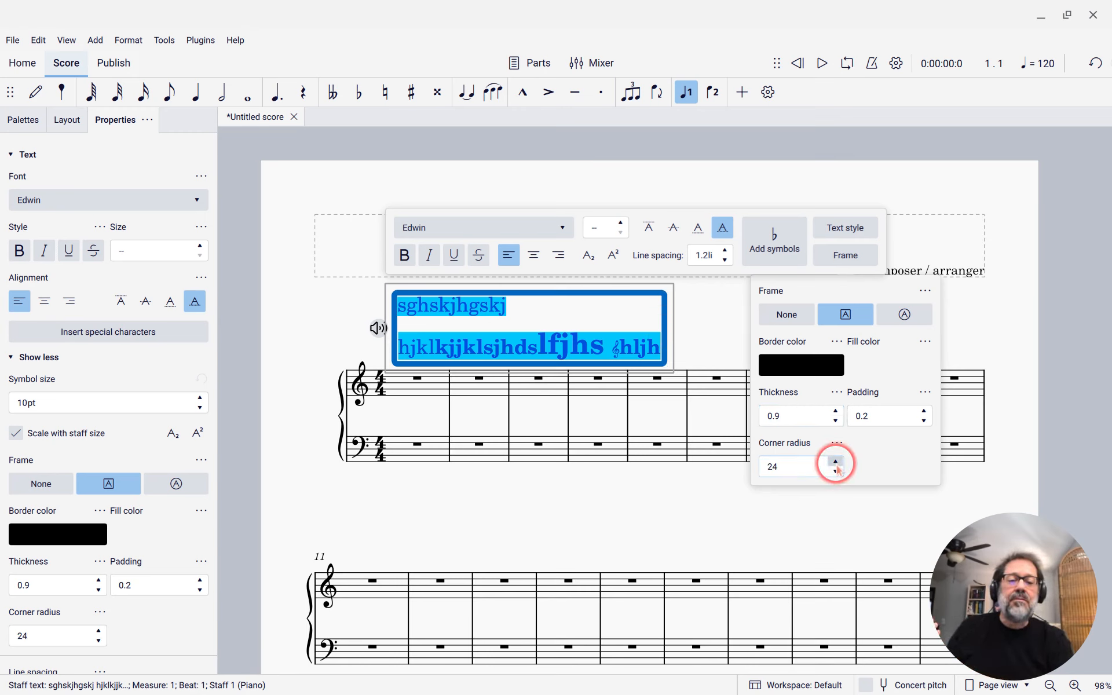
left_click(836, 463)
left_click(836, 463)
left_click(836, 463)
left_click(836, 463)
left_click(836, 463)
left_click(836, 463)
left_click(836, 463)
left_click(836, 463)
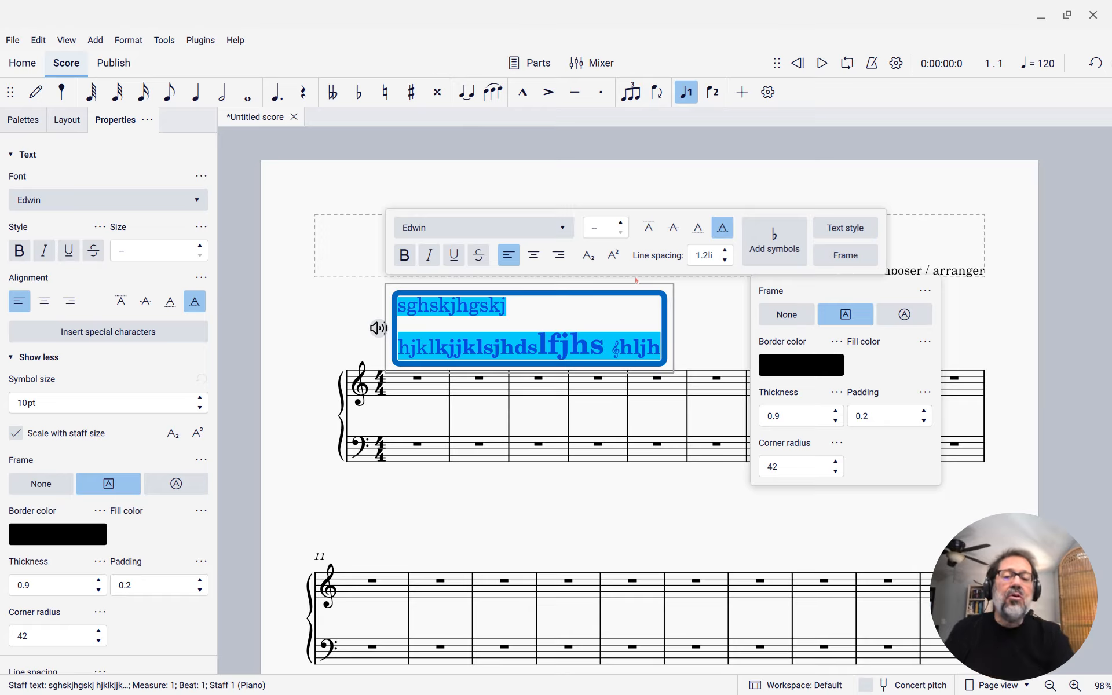
left_click(704, 298)
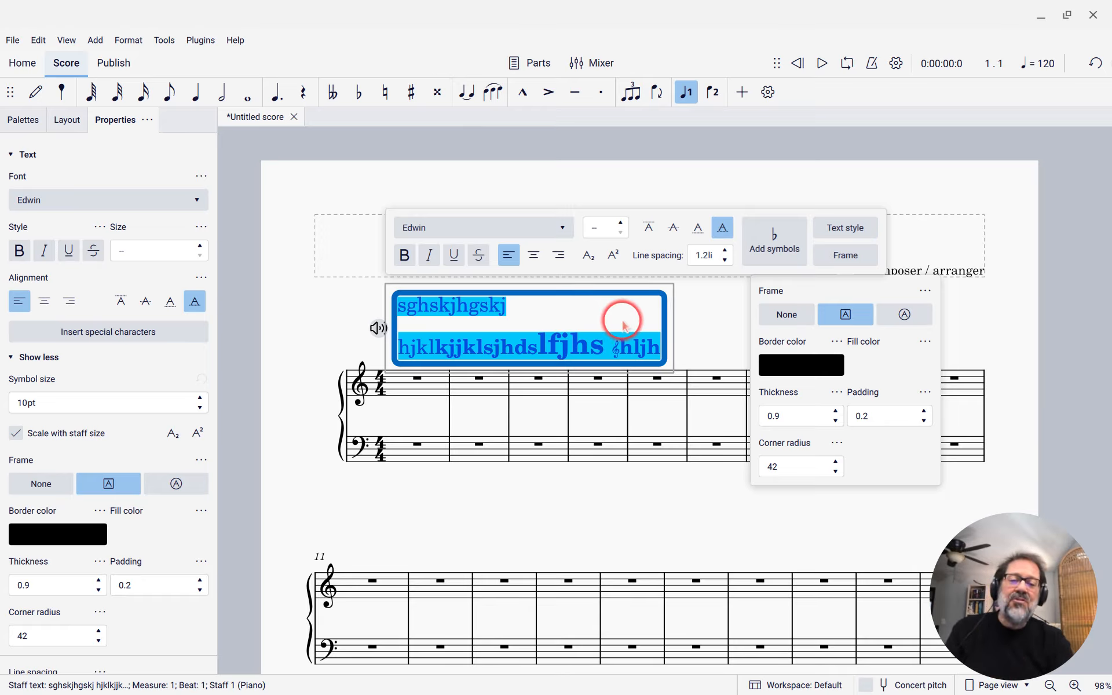
left_click(712, 315)
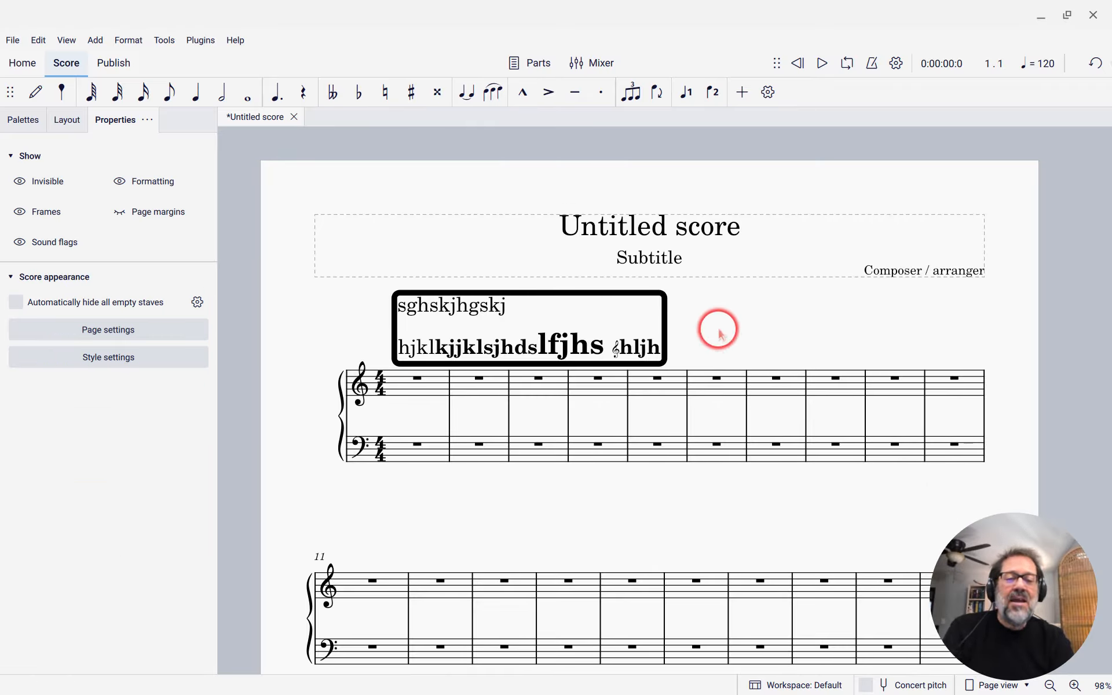
Add a staff text reading "text" above the rest in measure 7 of the upper piano staff
left_click(776, 381)
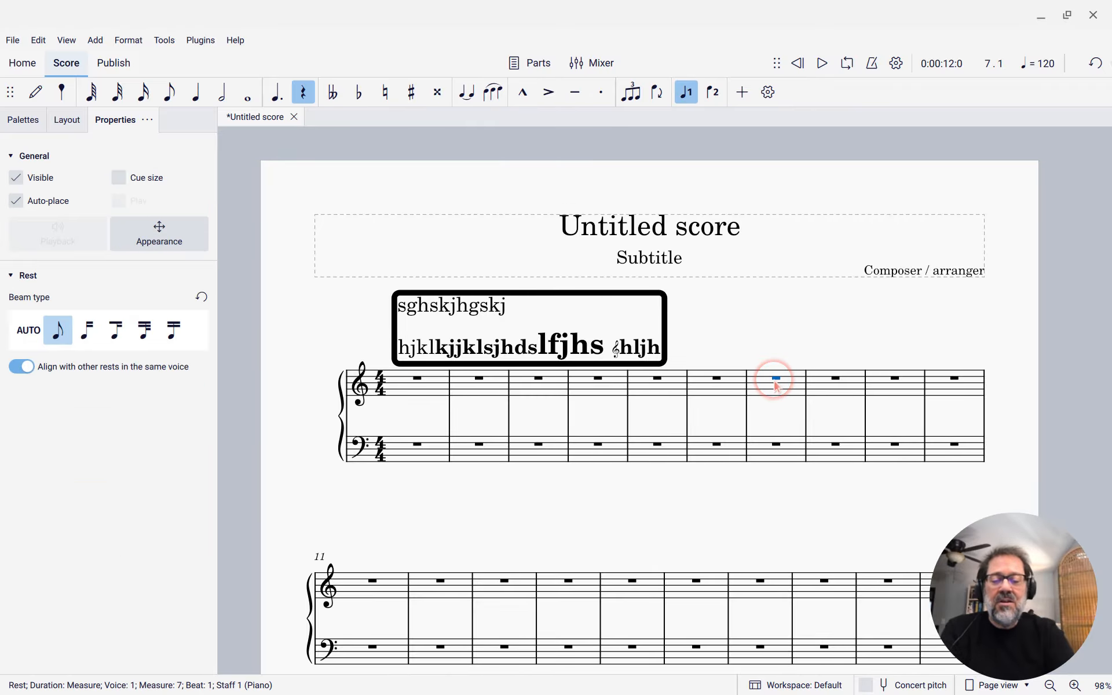
key("ctrl+t")
type("text")
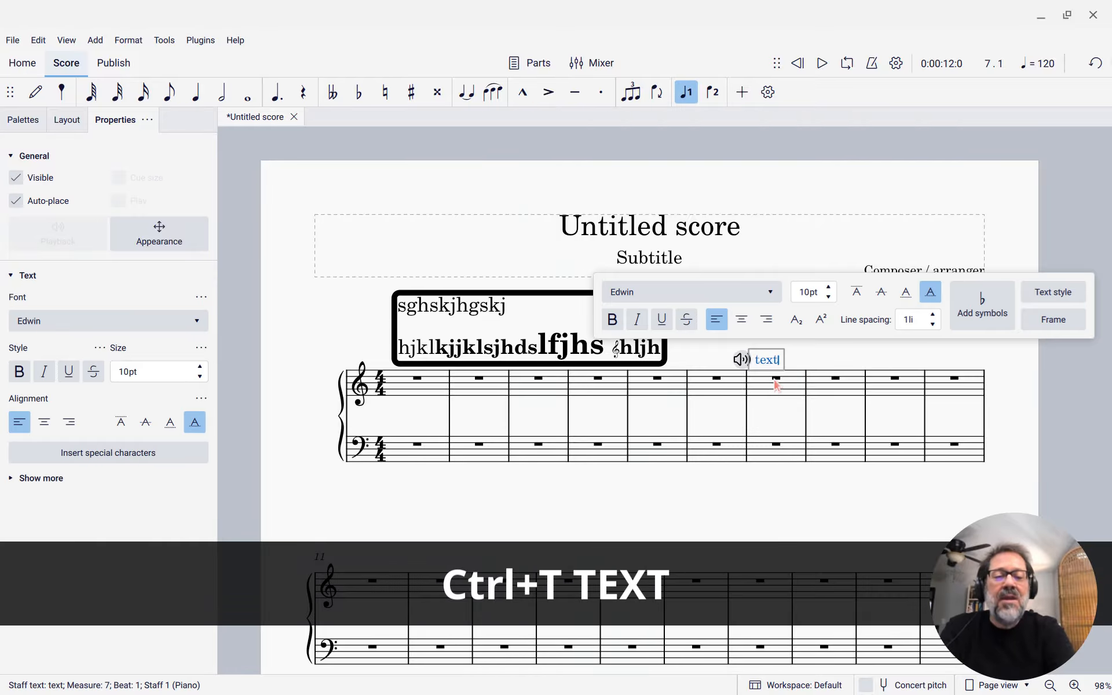
Change the text style of the measure 7 staff text to Tempo and finish editing the text
left_click(1047, 299)
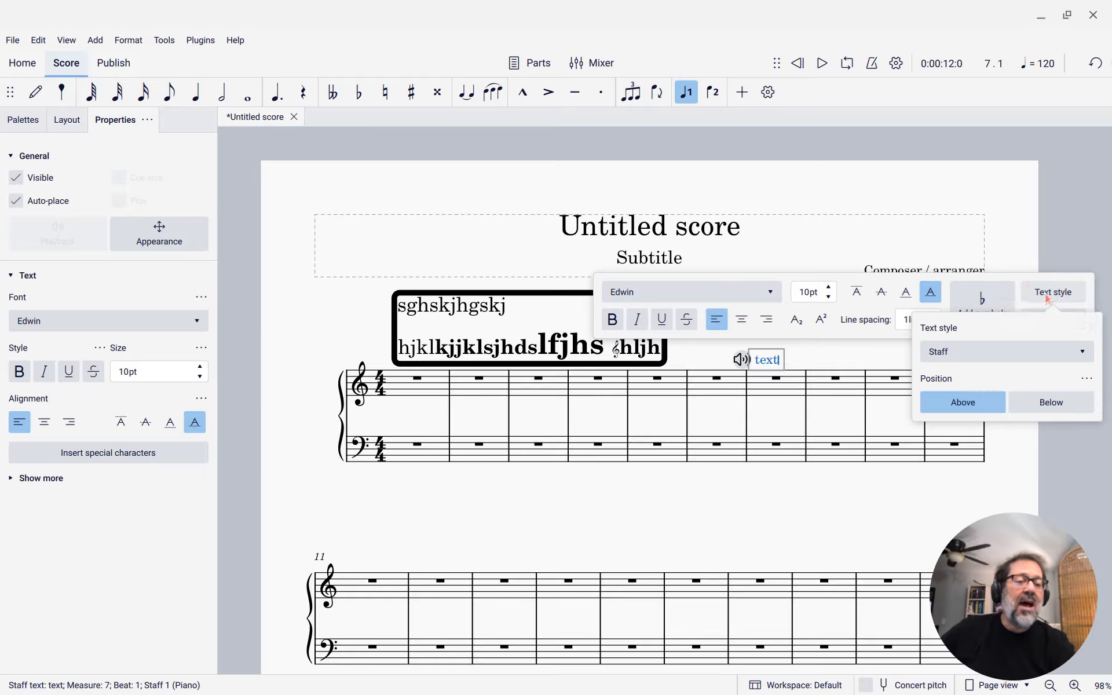
left_click(936, 354)
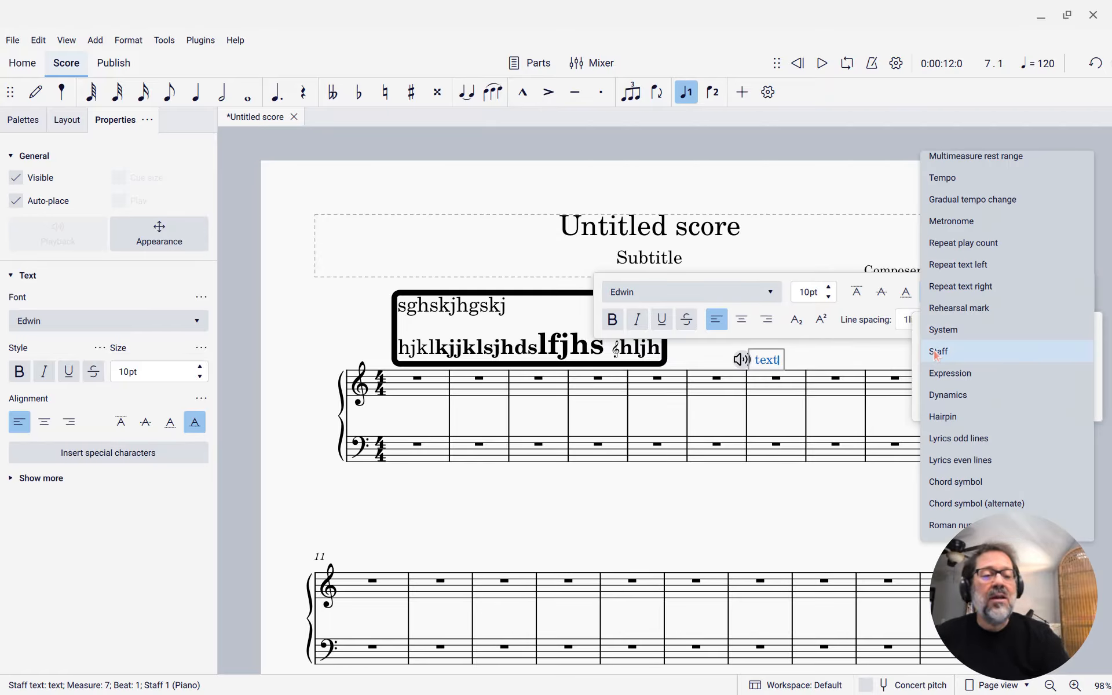
scroll(939, 324, "down", 3)
scroll(942, 333, "up", 5)
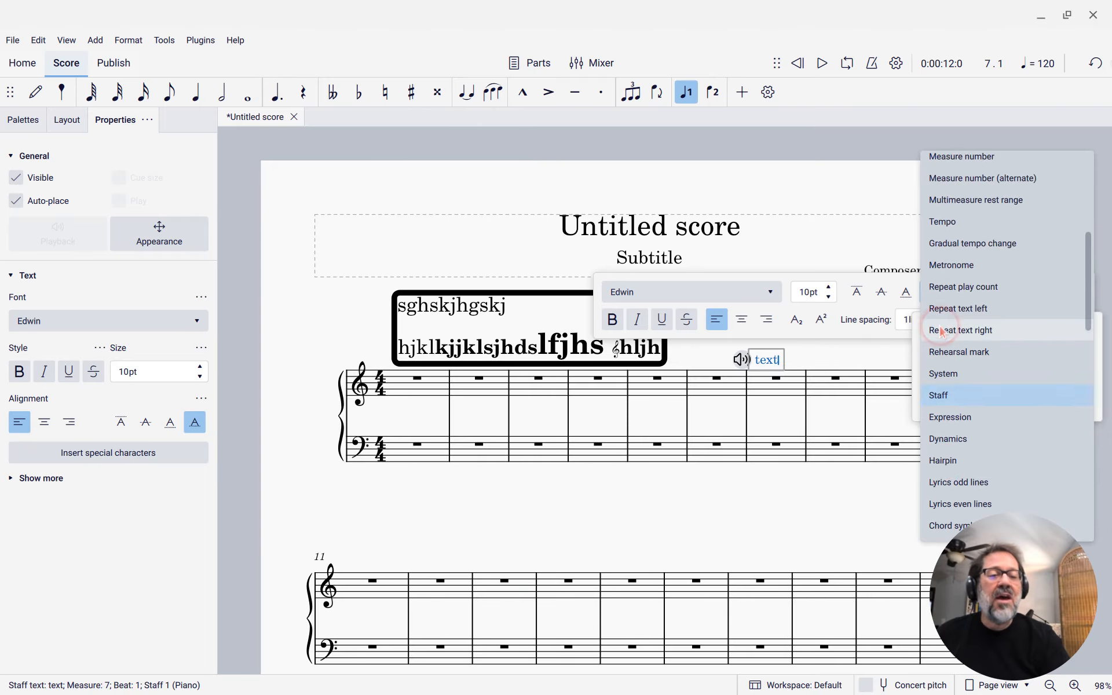
scroll(942, 333, "up", 5)
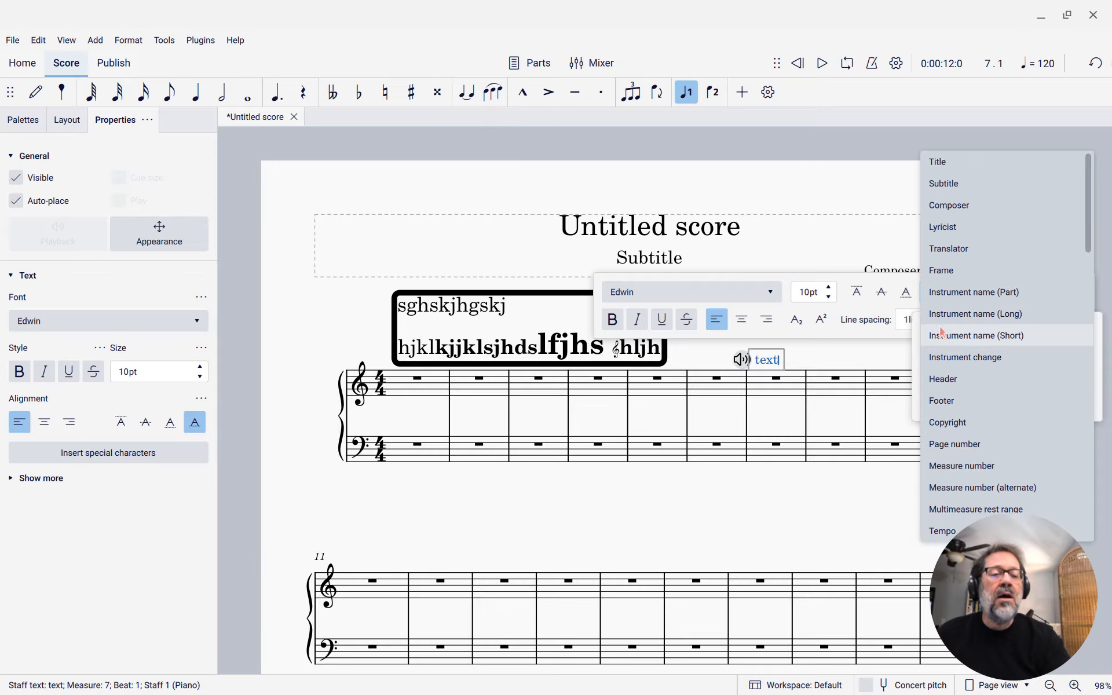
scroll(943, 332, "down", 5)
scroll(942, 332, "down", 1)
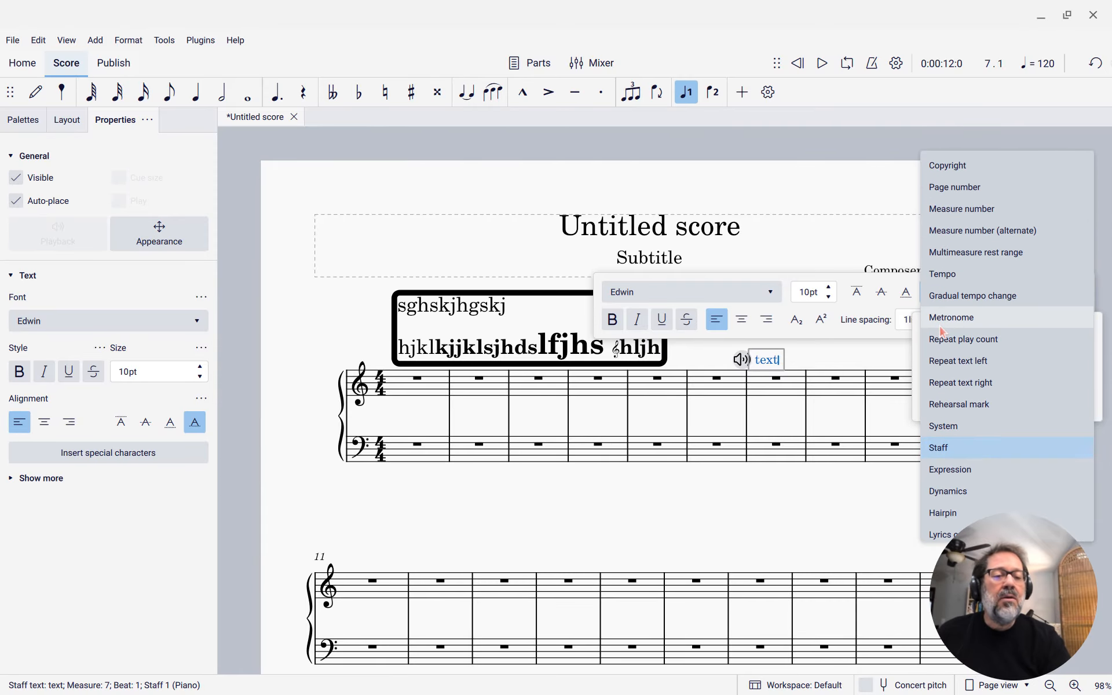
left_click(938, 274)
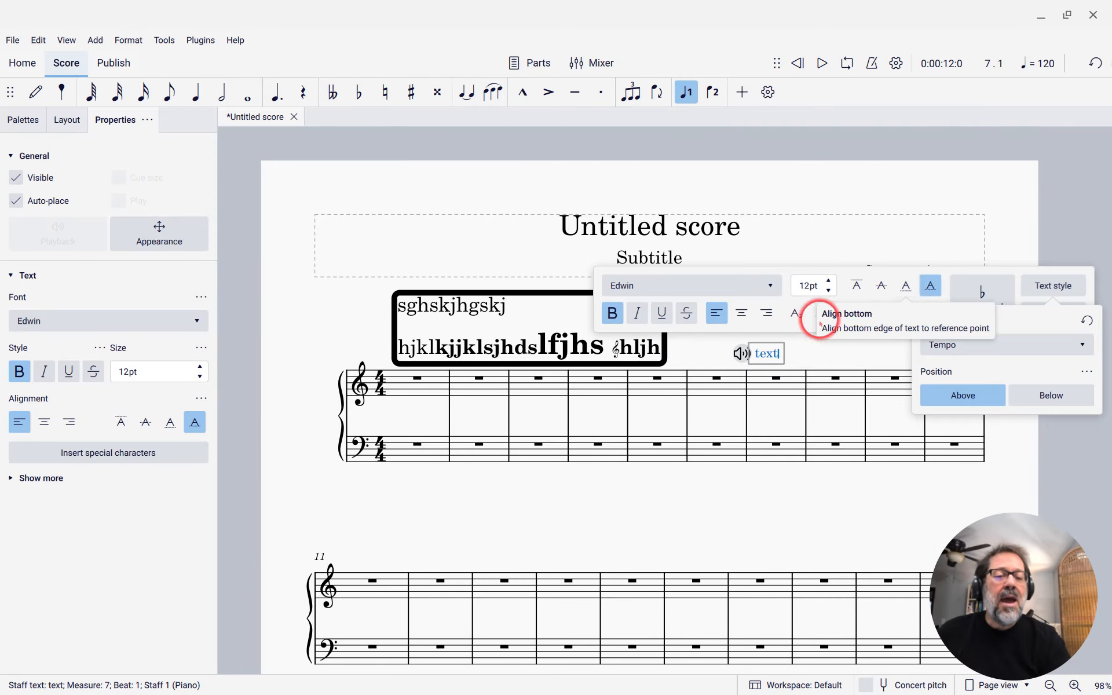
left_click(763, 359)
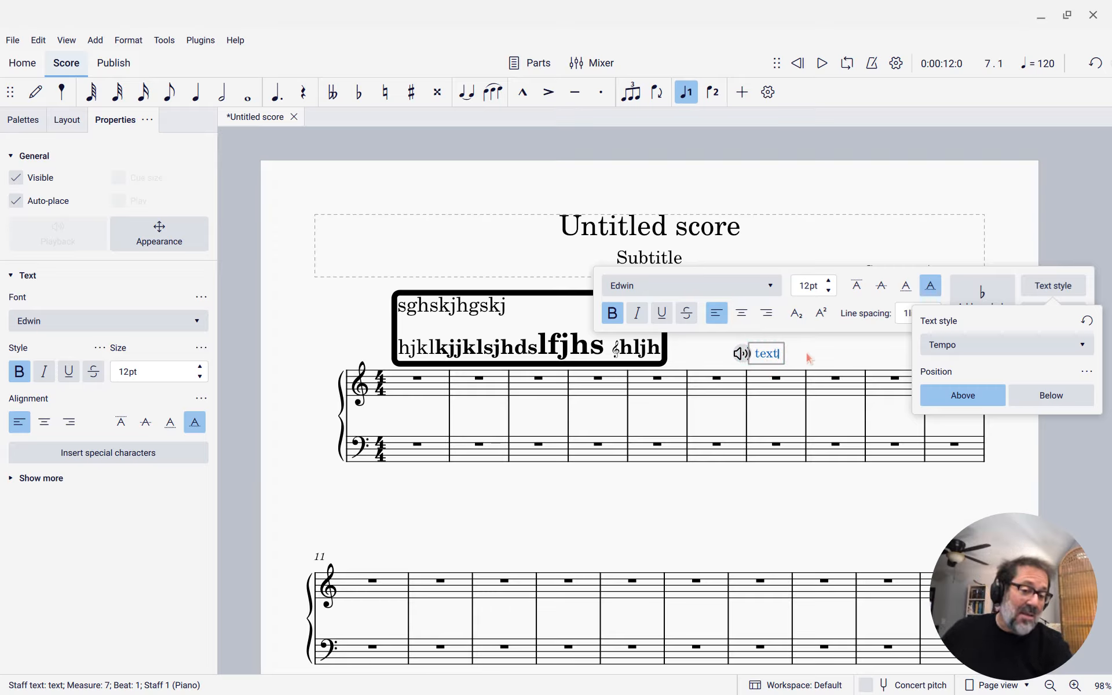
key("Escape")
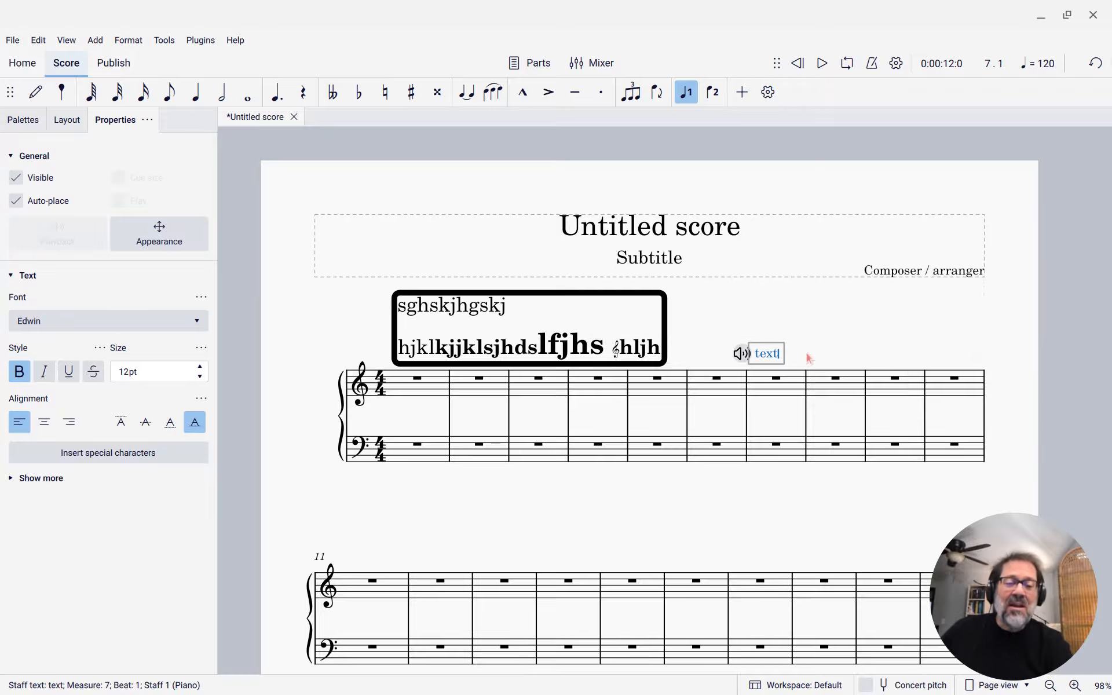
key("Escape")
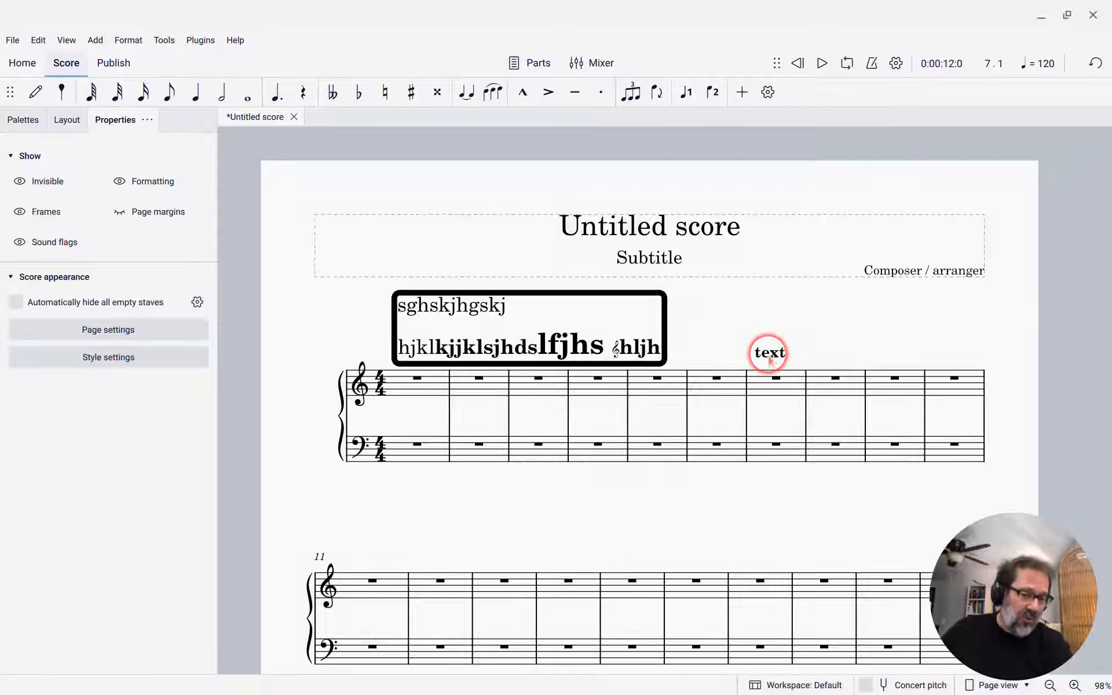